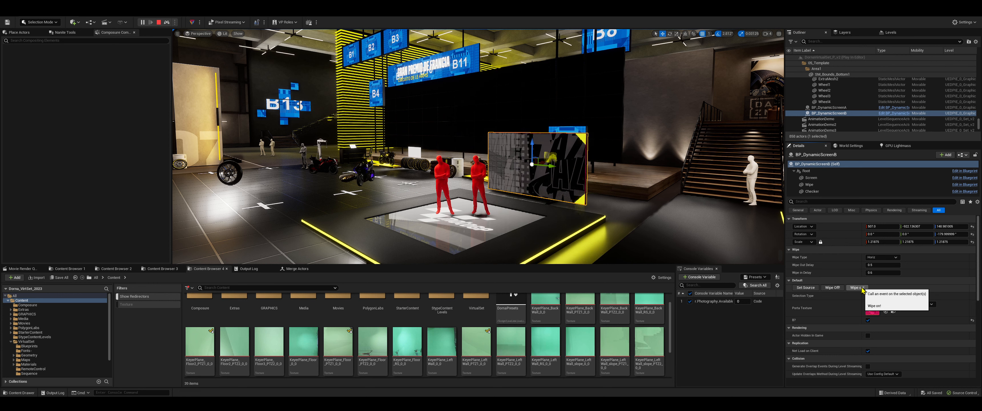
Run the Wipe Off event on BP_DynamicScreenB and compare its settings with those of BP_DynamicScreenA
{"action": "left_click", "coordinate": [833, 287]}
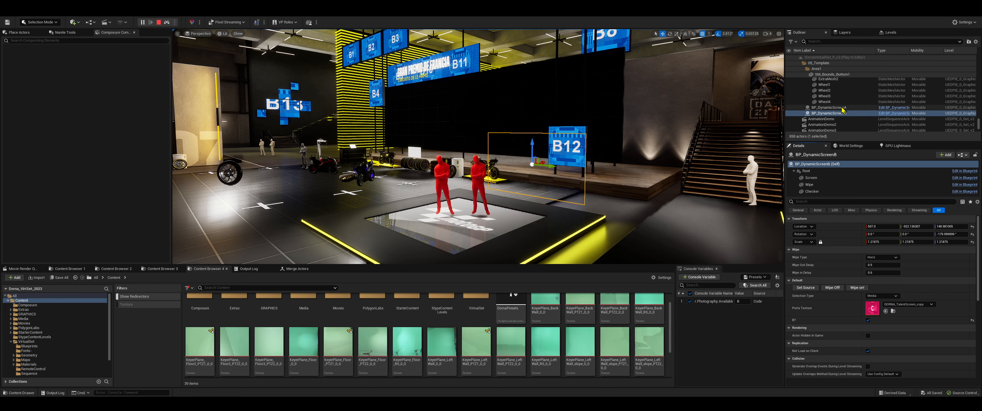
{"action": "left_click", "coordinate": [830, 108]}
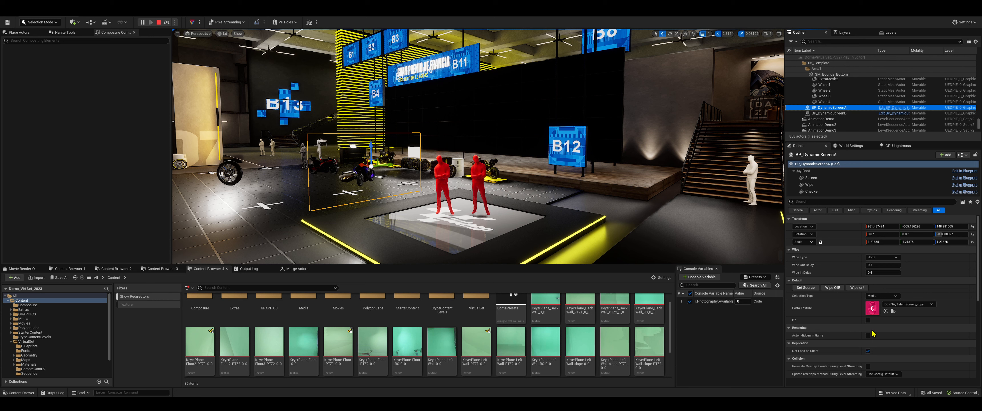
{"action": "left_click", "coordinate": [830, 113]}
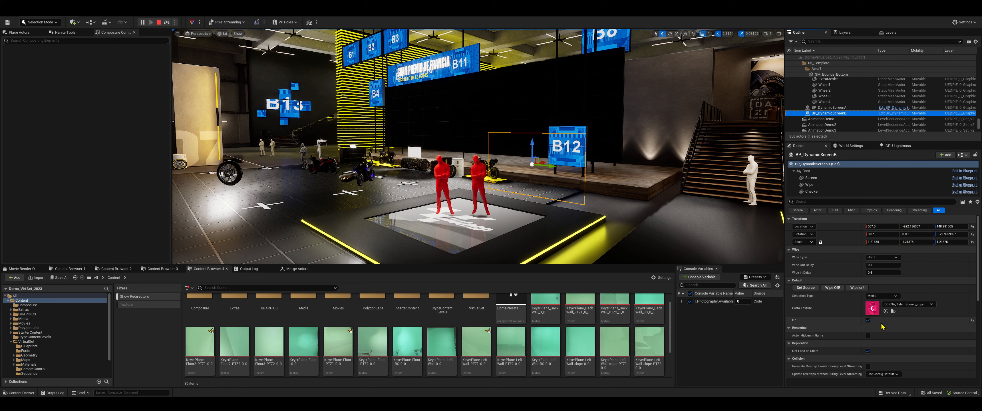
Open the BP_DynamicScreen blueprint and locate the BeginPlay section that sets parameters based on A or B
{"action": "left_click", "coordinate": [898, 113]}
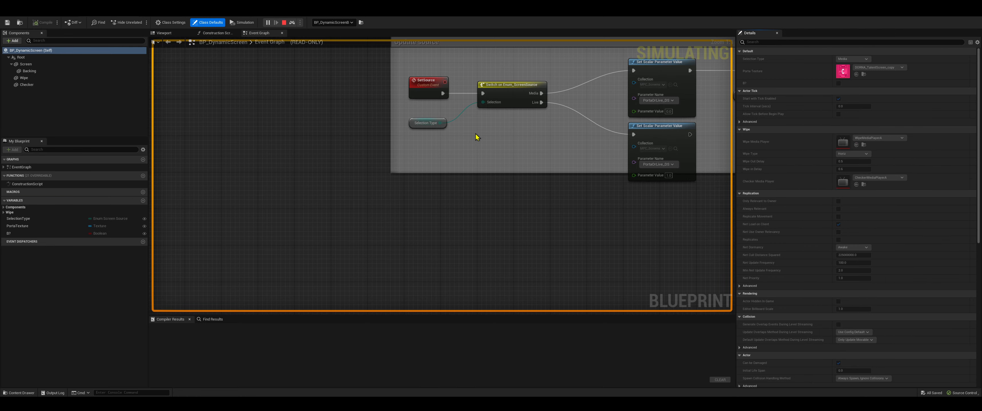
{"action": "scroll", "coordinate": [500, 256], "scroll_direction": "down", "scroll_amount": 6}
{"action": "right_click_drag", "start_coordinate": [507, 202], "coordinate": [467, 276]}
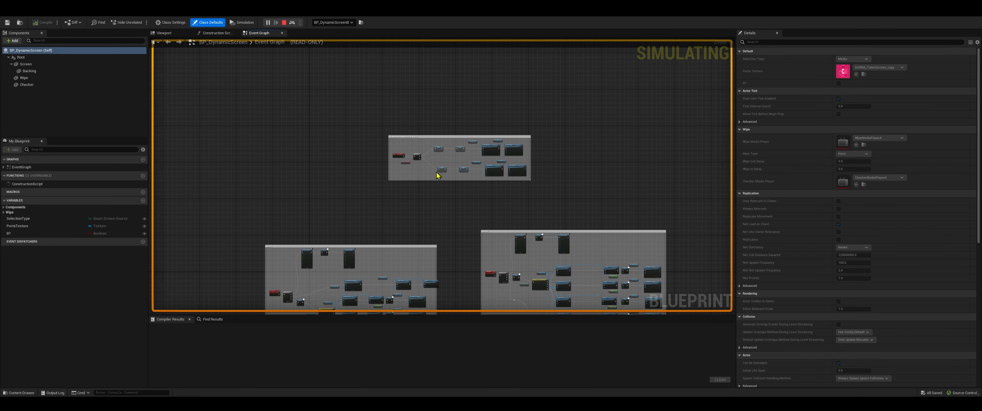
{"action": "scroll", "coordinate": [434, 143], "scroll_direction": "up", "scroll_amount": 3}
{"action": "scroll", "coordinate": [435, 142], "scroll_direction": "up", "scroll_amount": 1}
{"action": "right_click_drag", "start_coordinate": [439, 146], "coordinate": [341, 143]}
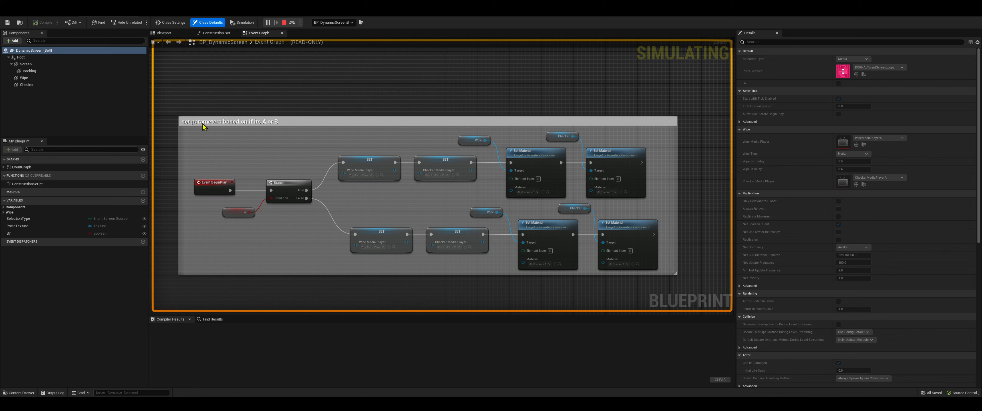
Examine how the BeginPlay branch assigns the wipe and checker media players and materials for screens A and B
{"action": "left_click", "coordinate": [58, 12]}
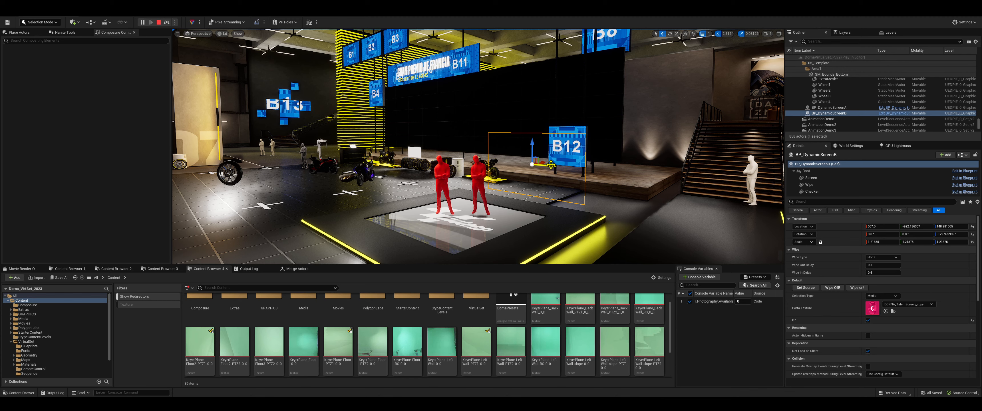
{"action": "left_click", "coordinate": [99, 12]}
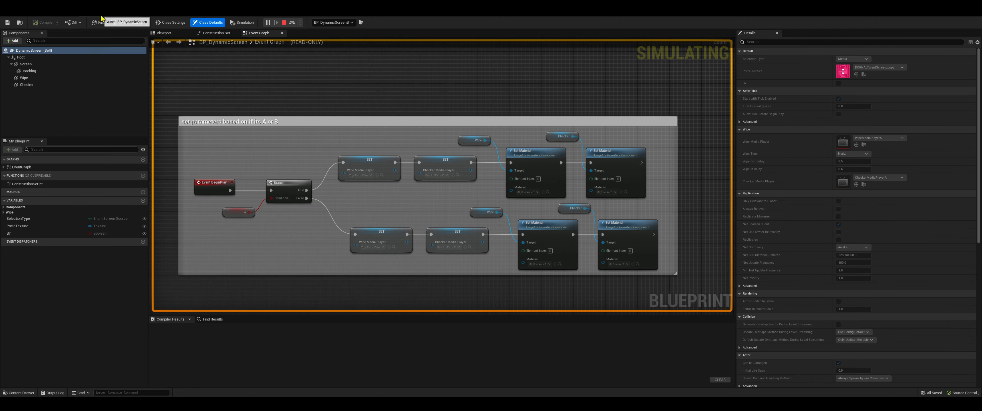
{"action": "scroll", "coordinate": [363, 156], "scroll_direction": "up", "scroll_amount": 1}
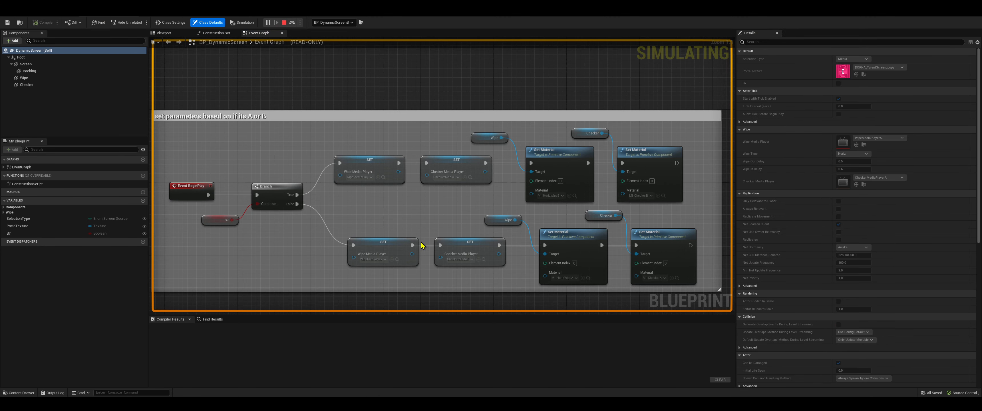
{"action": "mouse_move", "coordinate": [460, 184]}
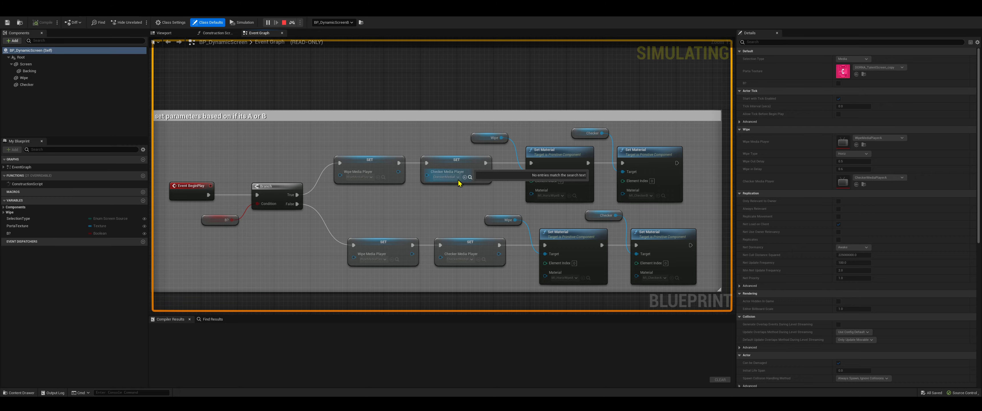
{"action": "right_click_drag", "start_coordinate": [500, 193], "coordinate": [430, 189]}
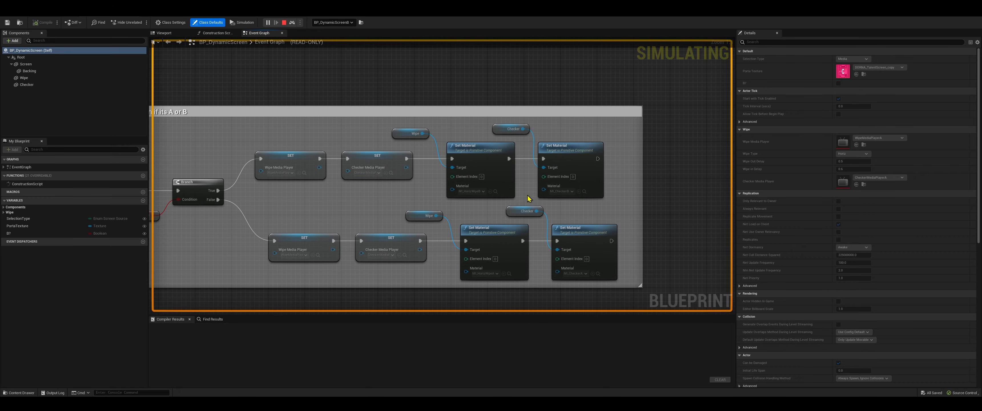
{"action": "right_click_drag", "start_coordinate": [199, 210], "coordinate": [307, 152]}
{"action": "right_click_drag", "start_coordinate": [573, 255], "coordinate": [495, 246]}
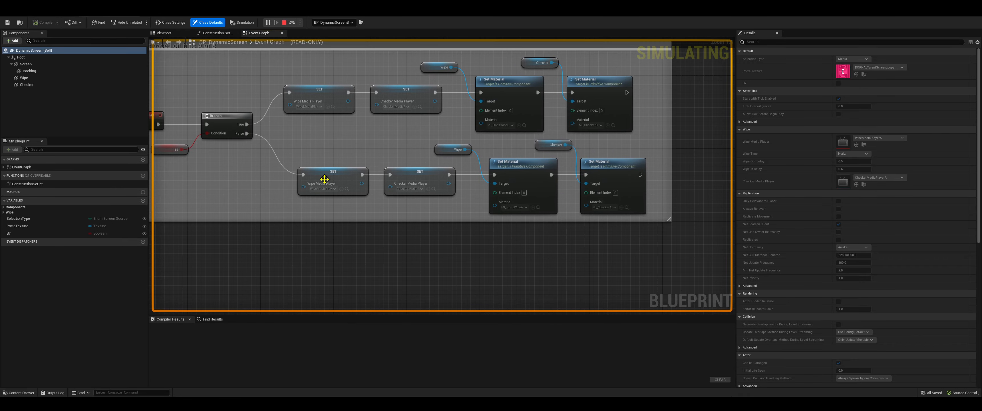
{"action": "right_click_drag", "start_coordinate": [335, 258], "coordinate": [367, 265]}
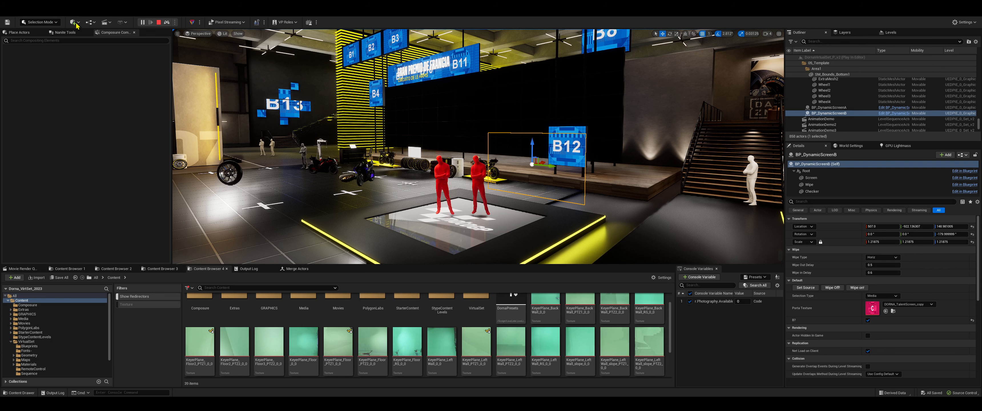
Return to the level editor, run the Wipe on event on BP_DynamicScreenB and stop the simulation
{"action": "left_click", "coordinate": [856, 288]}
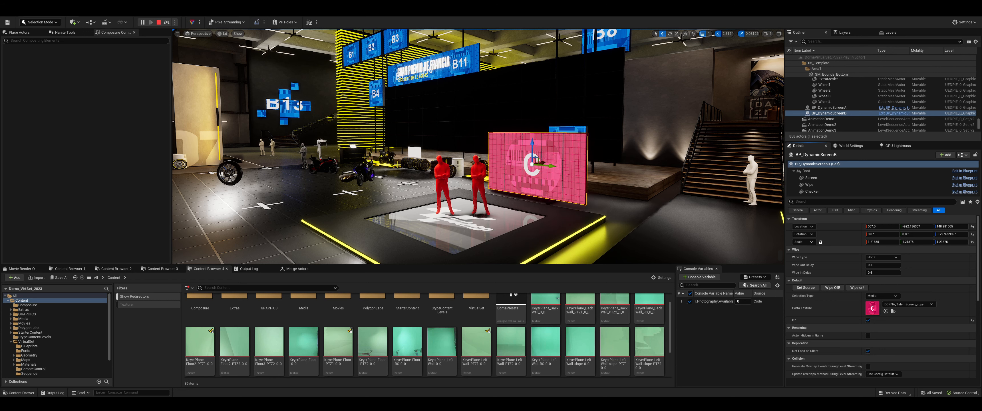
{"action": "left_click", "coordinate": [868, 321]}
{"action": "left_click", "coordinate": [158, 22]}
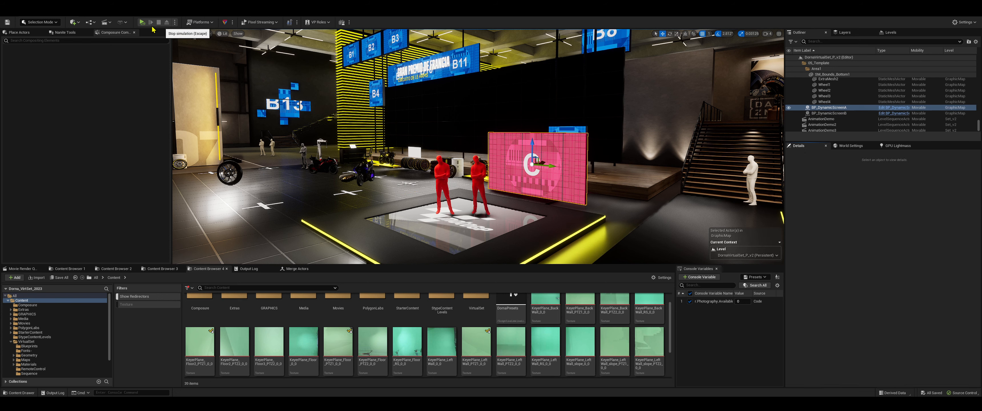
Disable the B? option on BP_DynamicScreenB outside of play mode and simulate the level again
{"action": "left_click", "coordinate": [143, 22]}
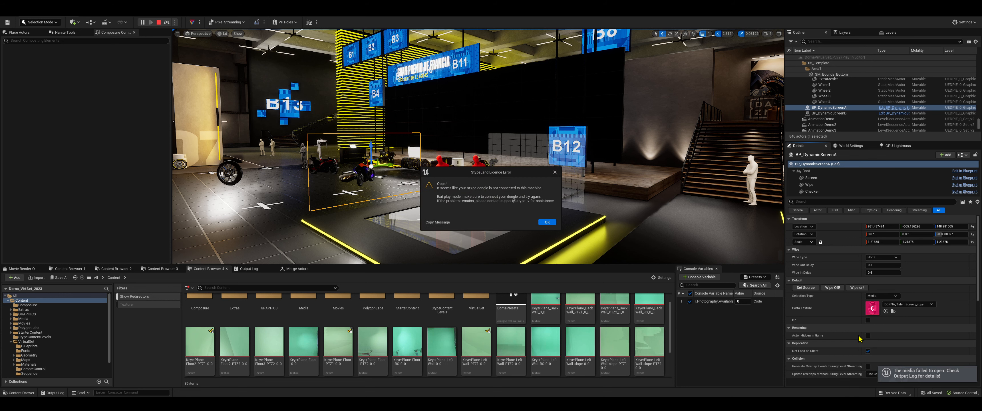
{"action": "left_click", "coordinate": [548, 225]}
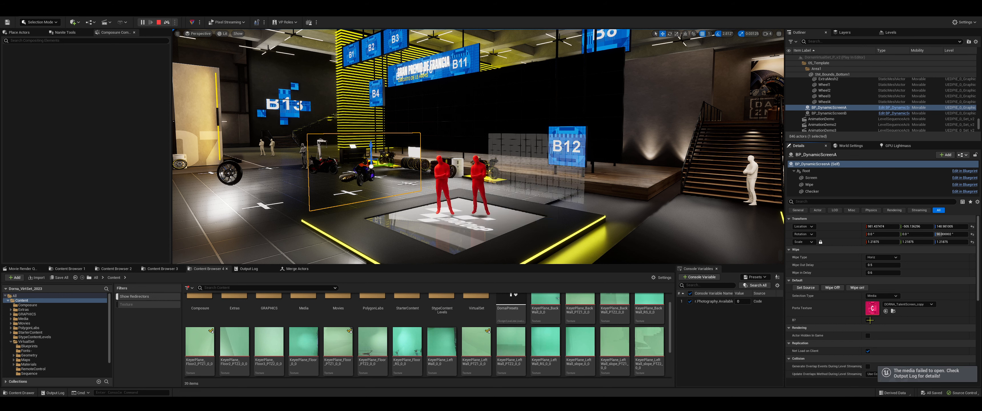
{"action": "left_click", "coordinate": [835, 114]}
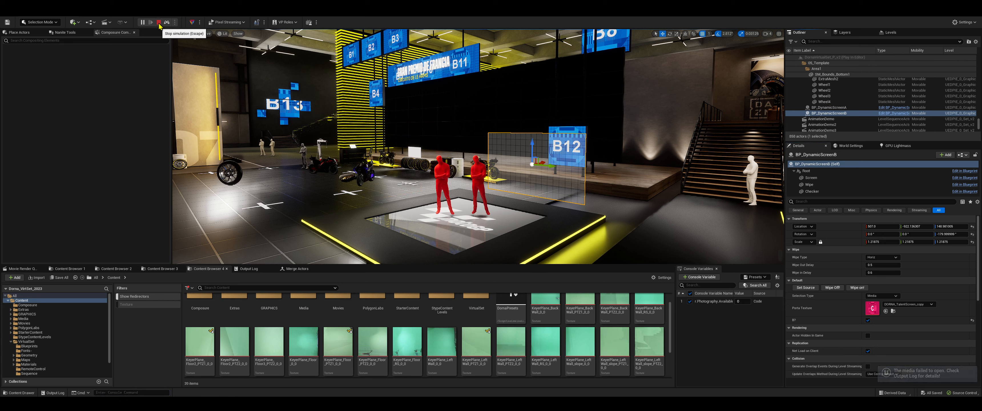
{"action": "left_click", "coordinate": [159, 23]}
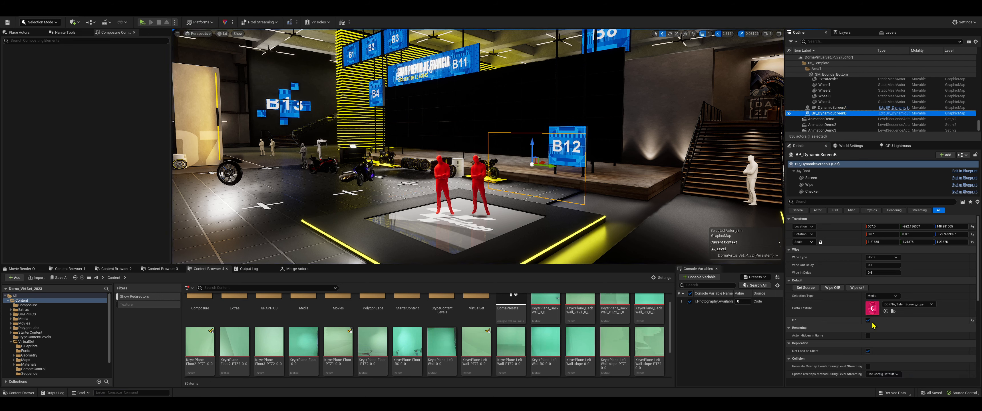
{"action": "left_click", "coordinate": [869, 320]}
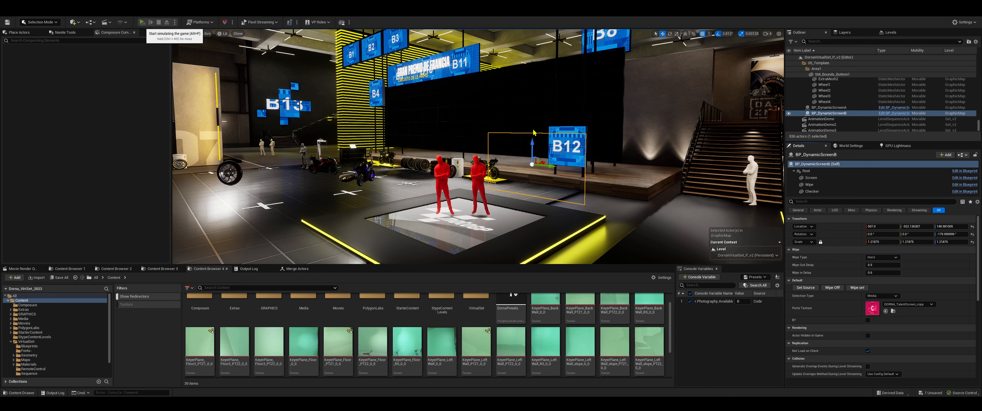
{"action": "key", "text": "alt+p"}
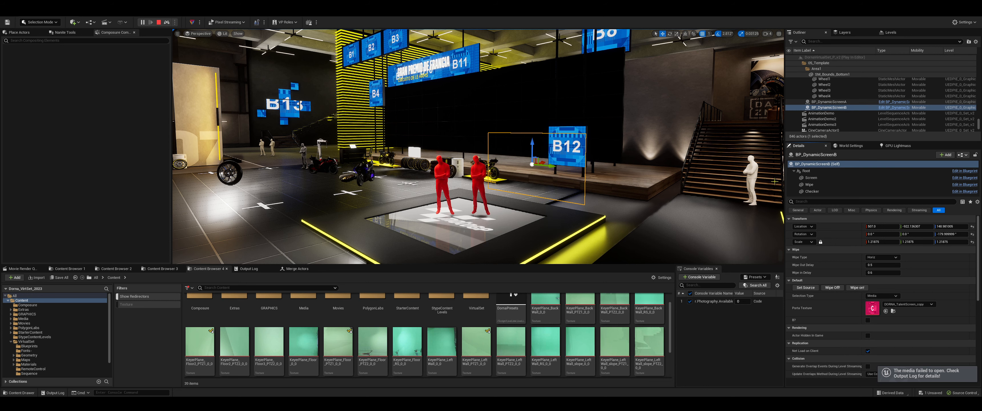
Run the Wipe on event and the Wipe Off event on BP_DynamicScreenA to test both screens' response
{"action": "left_click", "coordinate": [830, 102]}
{"action": "left_click", "coordinate": [858, 288]}
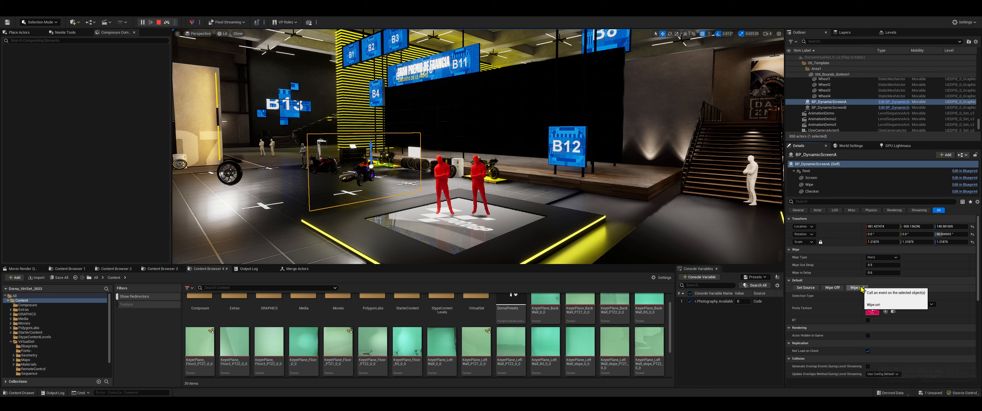
{"action": "left_click", "coordinate": [839, 288]}
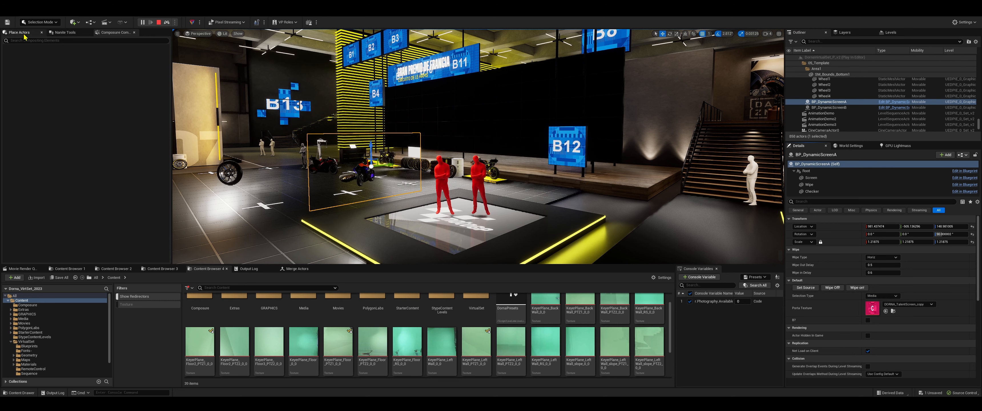
Stop the simulation and re-enable the B? option on BP_DynamicScreenB
{"action": "left_click", "coordinate": [158, 22]}
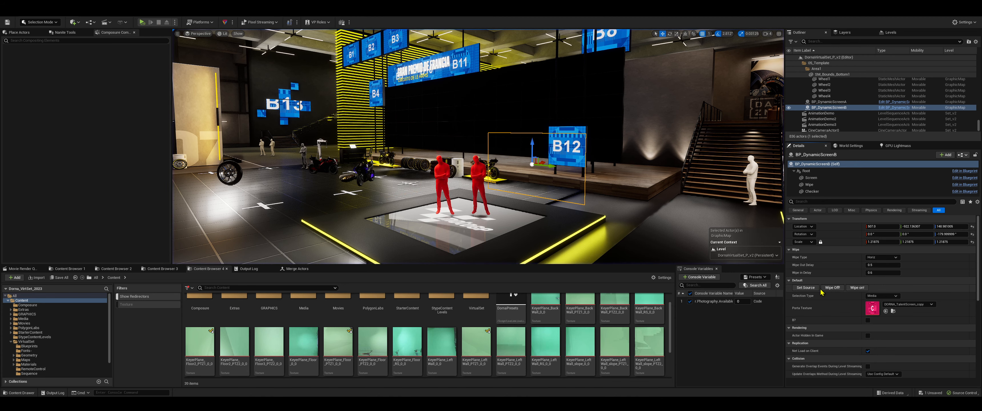
{"action": "left_click", "coordinate": [868, 321]}
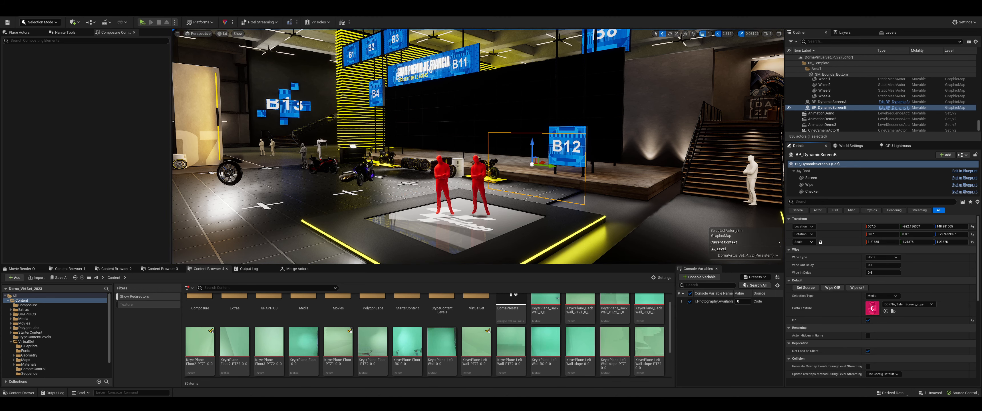
Review the BP_DynamicScreen event graph from the A-or-B parameter section to the WipeOn custom event
{"action": "left_click", "coordinate": [111, 13]}
{"action": "scroll", "coordinate": [394, 190], "scroll_direction": "down", "scroll_amount": 2}
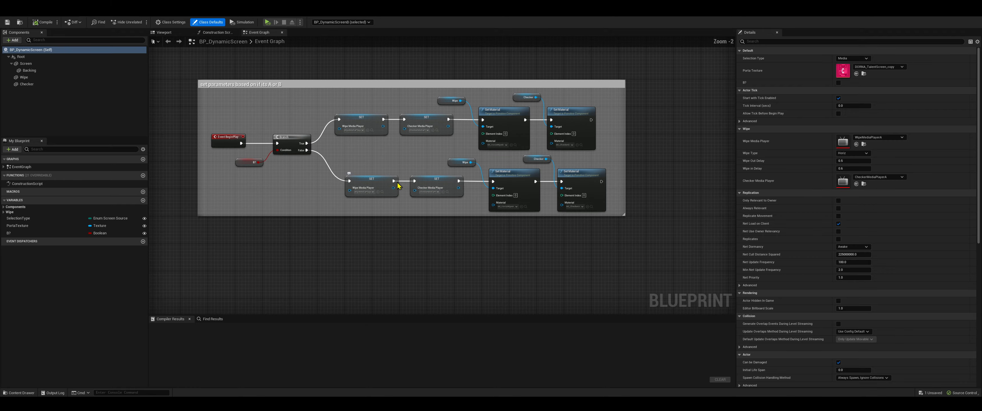
{"action": "left_click_drag", "start_coordinate": [171, 52], "coordinate": [632, 246]}
{"action": "left_click", "coordinate": [615, 253]}
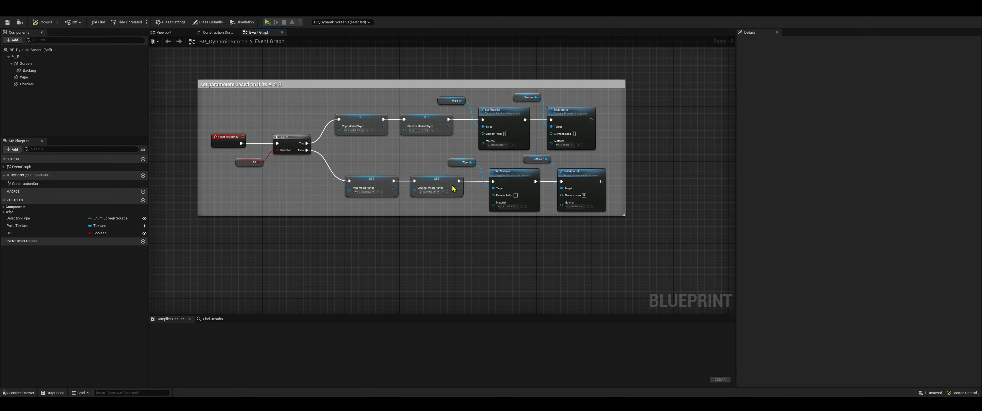
{"action": "right_click_drag", "start_coordinate": [302, 210], "coordinate": [421, 94]}
{"action": "scroll", "coordinate": [387, 248], "scroll_direction": "down", "scroll_amount": 5}
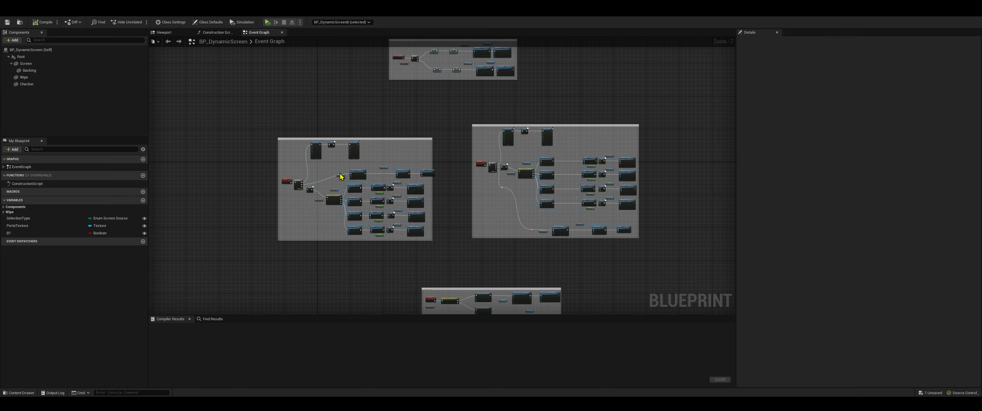
{"action": "scroll", "coordinate": [305, 183], "scroll_direction": "up", "scroll_amount": 7}
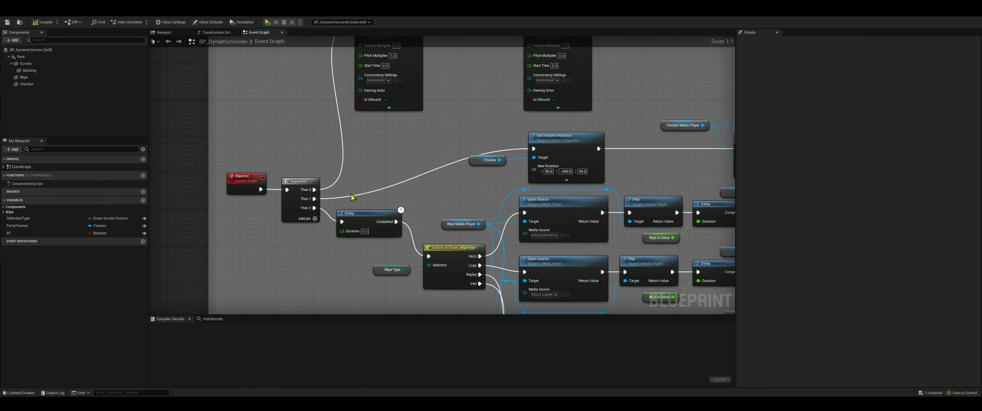
Add a custom event named "ANything you want" below the WipeOn event, and delete it again
{"action": "left_click", "coordinate": [235, 190]}
{"action": "left_click", "coordinate": [242, 222]}
{"action": "right_click", "coordinate": [242, 225]}
{"action": "type", "text": "custom event"}
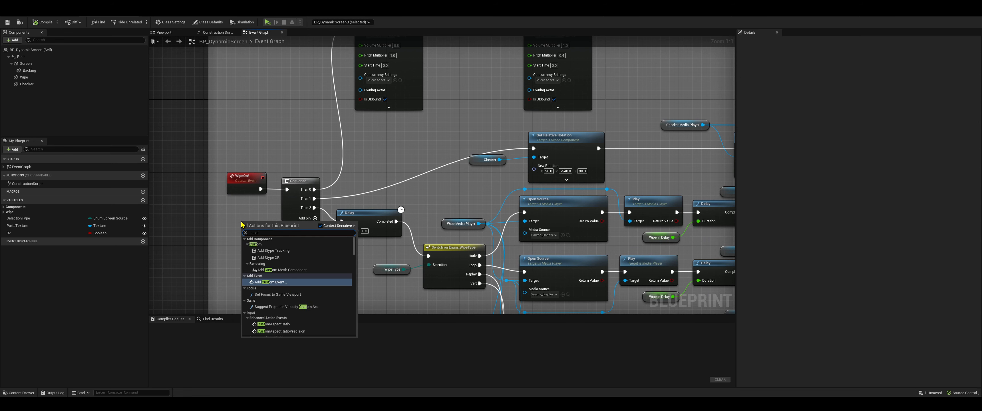
{"action": "key", "text": "Return"}
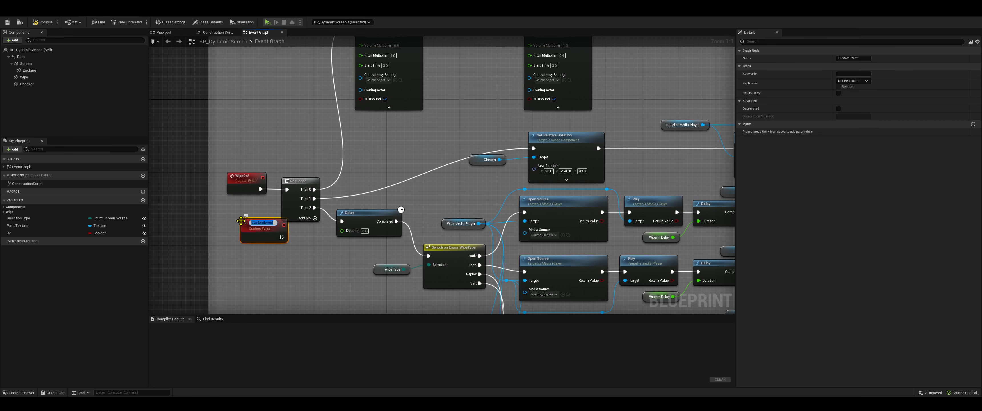
{"action": "type", "text": "ANything you want"}
{"action": "key", "text": "Return"}
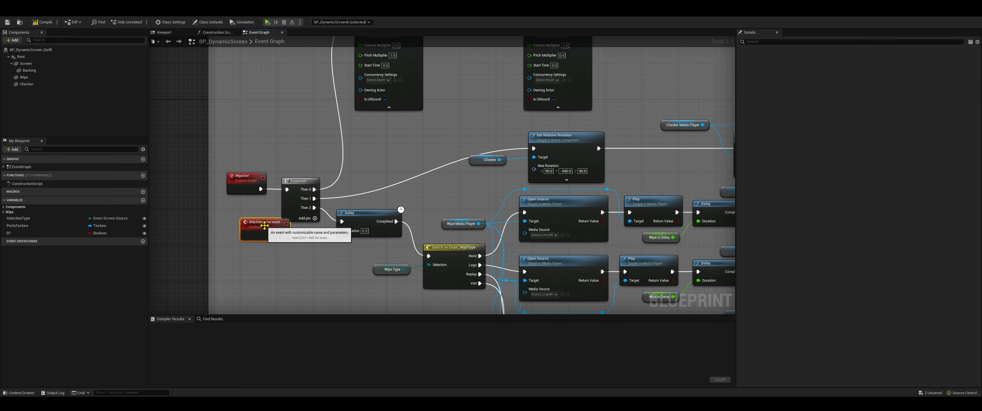
{"action": "key", "text": "Delete"}
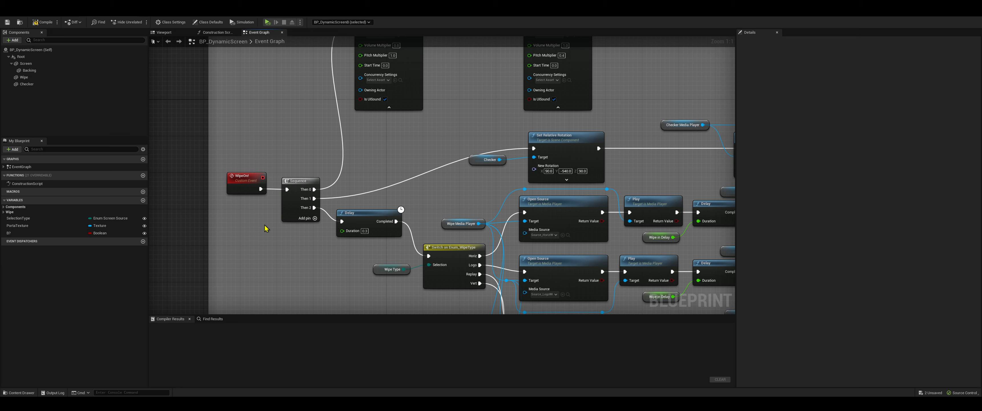
Inspect the Call In Editor option of the WipeOn event and return to the level editor
{"action": "left_click", "coordinate": [247, 193]}
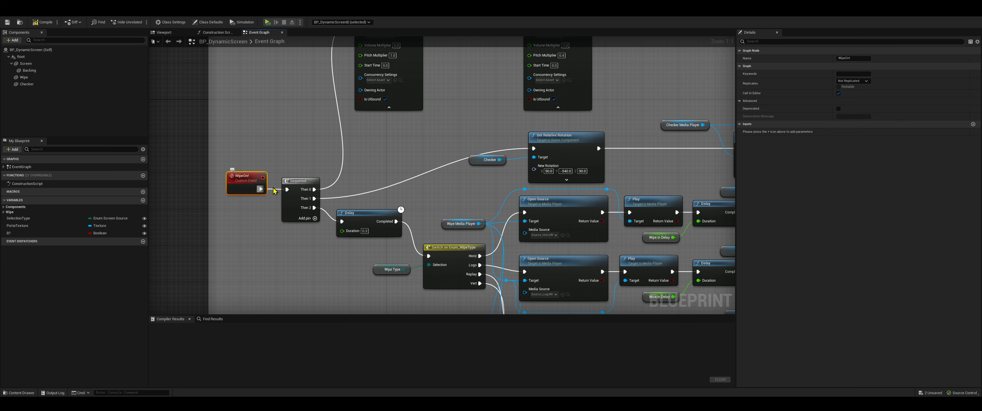
{"action": "left_click", "coordinate": [839, 94]}
{"action": "left_click", "coordinate": [53, 15]}
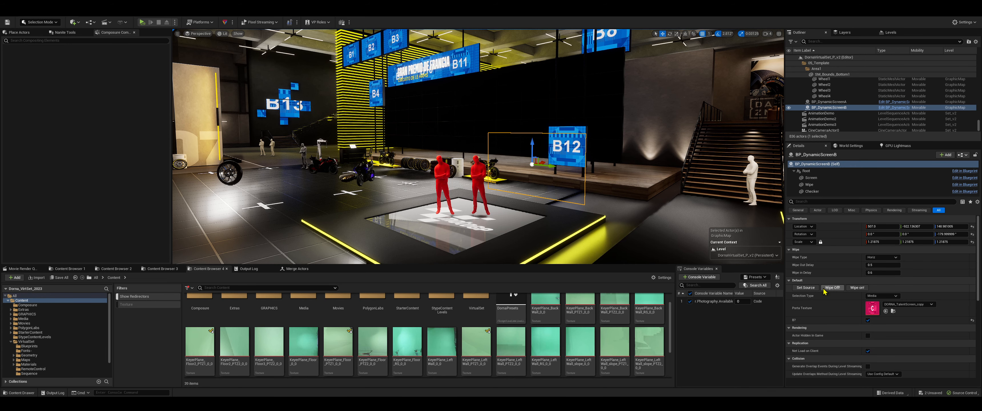
Review the wipe ON section of the BP_DynamicScreen event graph, from the sound and delay nodes to the Checker's Set Relative Rotation node
{"action": "left_click", "coordinate": [112, 16]}
{"action": "right_click_drag", "start_coordinate": [295, 193], "coordinate": [294, 221]}
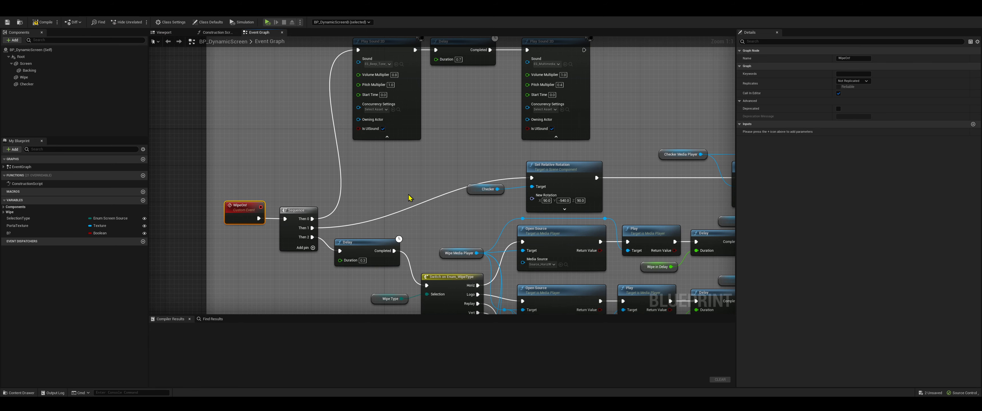
{"action": "right_click_drag", "start_coordinate": [409, 198], "coordinate": [365, 291]}
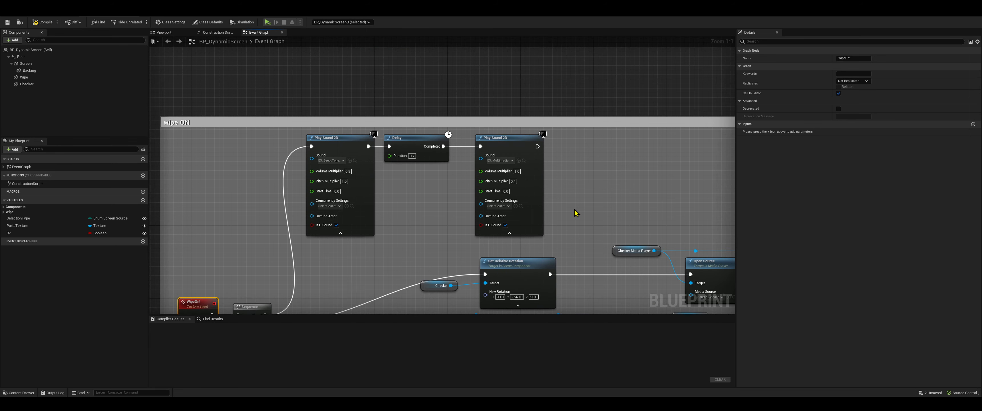
{"action": "left_click_drag", "start_coordinate": [575, 210], "coordinate": [349, 147]}
{"action": "right_click_drag", "start_coordinate": [620, 205], "coordinate": [546, 131]}
{"action": "left_click", "coordinate": [546, 131]}
{"action": "right_click_drag", "start_coordinate": [559, 231], "coordinate": [541, 171]}
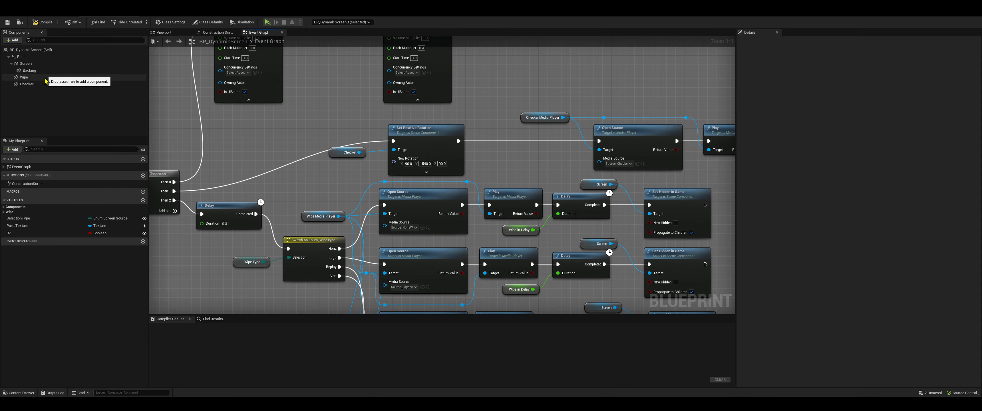
Focus on the Checker component in the blueprint's 3D preview, rotate it in its plane, and undo the rotation
{"action": "left_click", "coordinate": [163, 32]}
{"action": "double_click", "coordinate": [28, 84]}
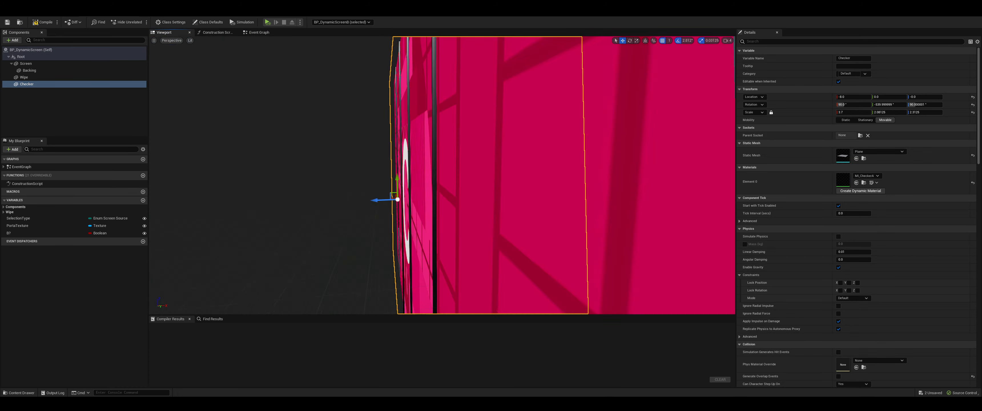
{"action": "mouse_move", "coordinate": [166, 156]}
{"action": "right_mouse_down"}
{"action": "mouse_move", "coordinate": [187, 155]}
{"action": "mouse_move", "coordinate": [166, 155]}
{"action": "right_mouse_up"}
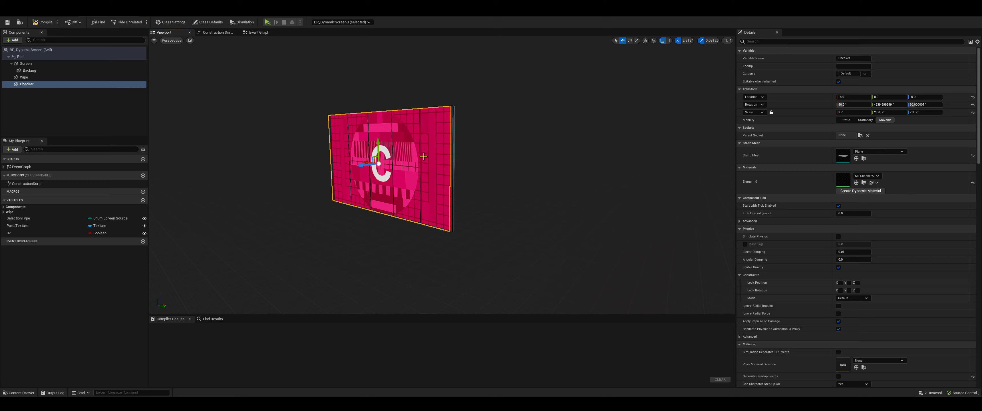
{"action": "key", "text": "e"}
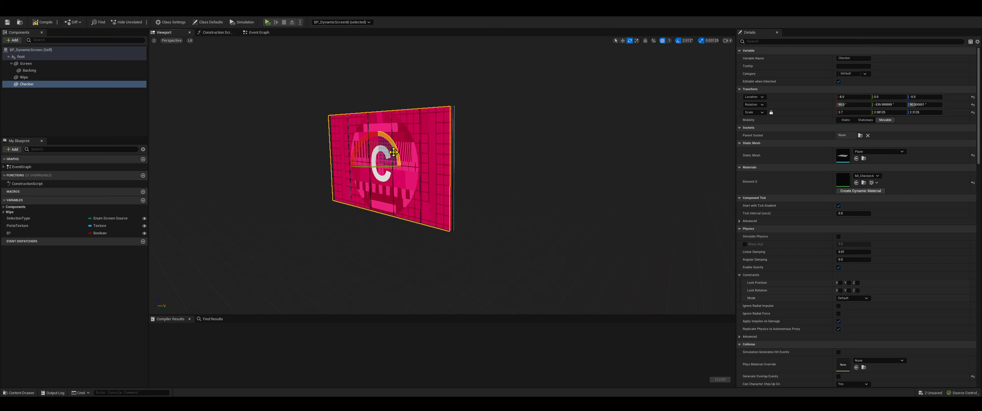
{"action": "left_click_drag", "start_coordinate": [400, 167], "coordinate": [400, 202]}
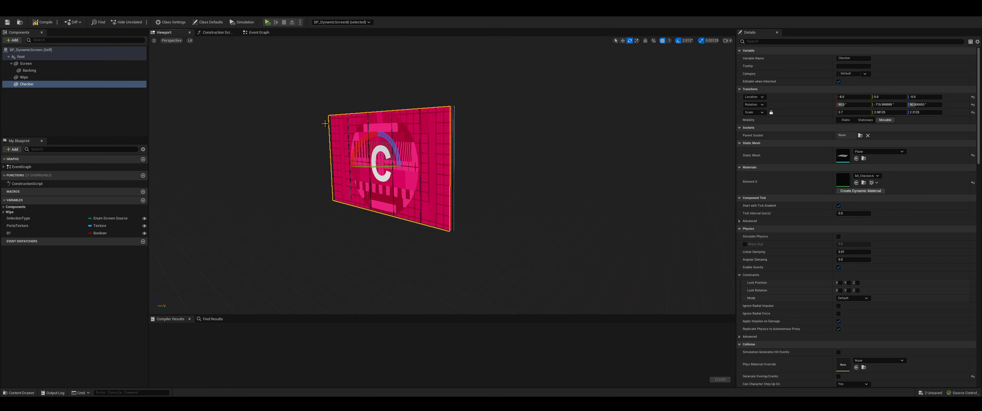
{"action": "right_click_drag", "start_coordinate": [488, 212], "coordinate": [446, 140]}
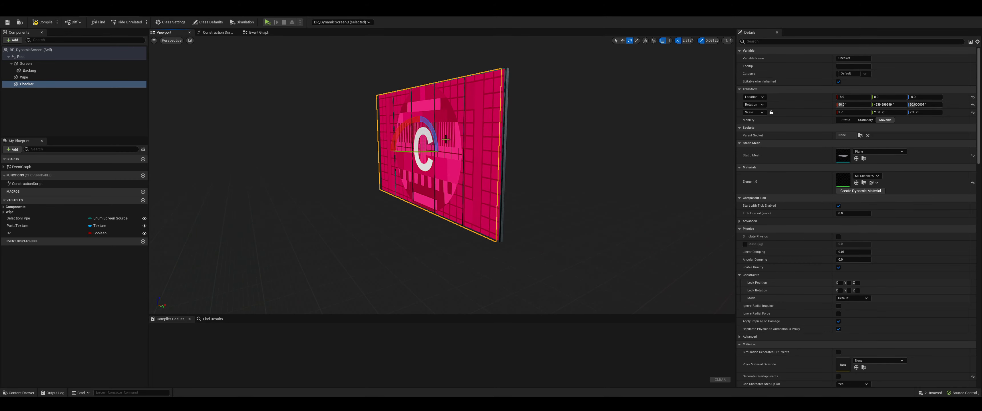
{"action": "key", "text": "ctrl+z"}
Follow the Checker branch of the event graph to its Open Source and Play nodes, and locate the checker media source in the project files
{"action": "left_click", "coordinate": [259, 31]}
{"action": "right_click_drag", "start_coordinate": [352, 198], "coordinate": [225, 201]}
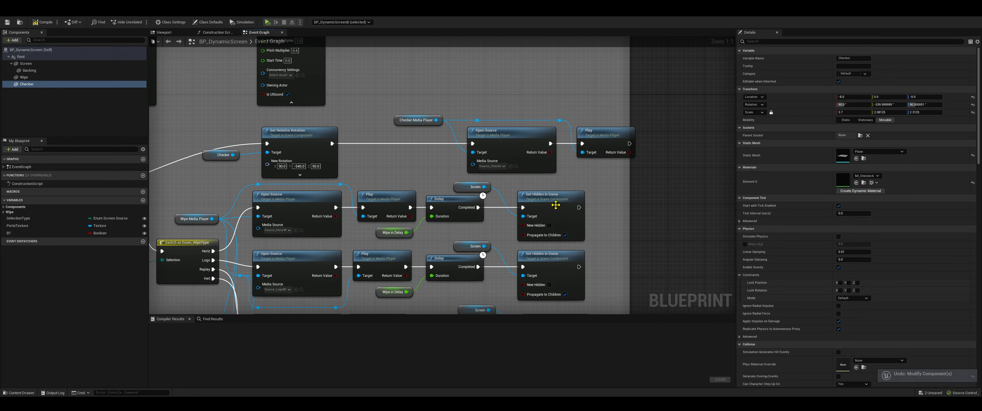
{"action": "right_click_drag", "start_coordinate": [279, 165], "coordinate": [204, 165]}
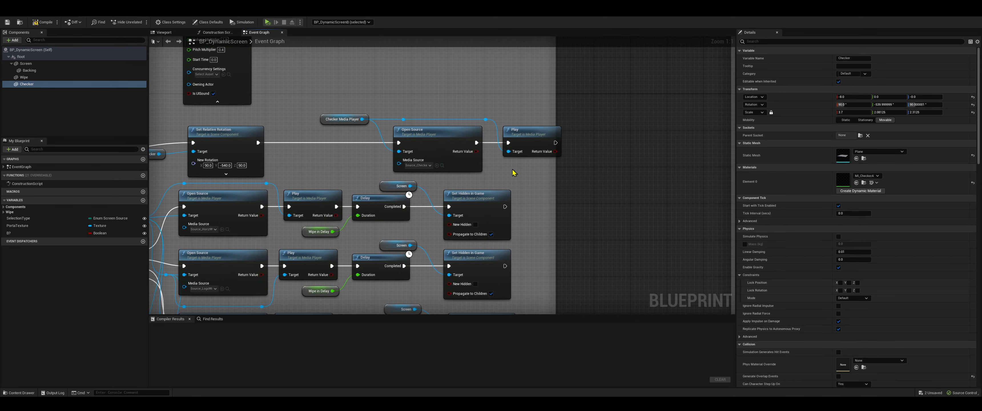
{"action": "left_click", "coordinate": [443, 166]}
{"action": "left_click", "coordinate": [269, 317]}
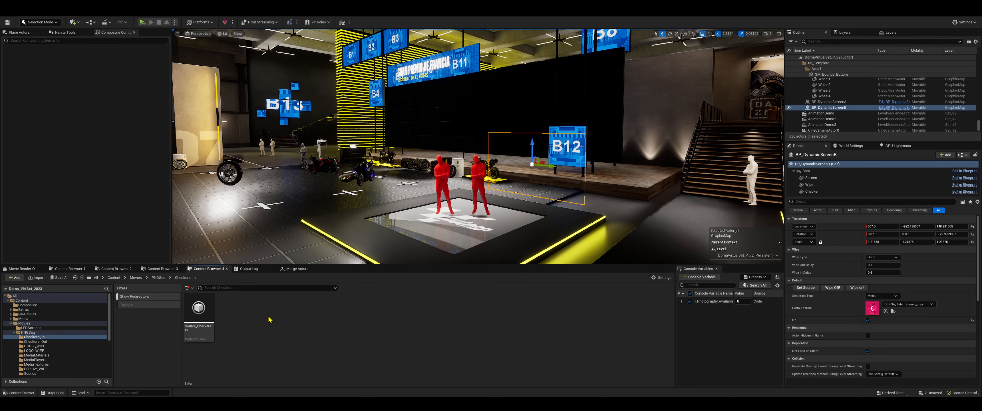
Open CheckerMediaPlayerA from the PNGSeq MediaPlayers folder, play Source_CheckersIn in it, and return to the BP_DynamicScreen event graph
{"action": "left_click", "coordinate": [158, 277]}
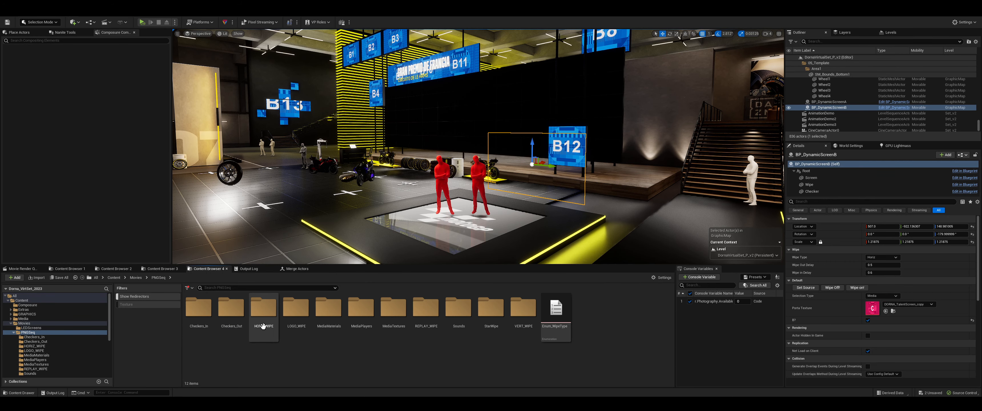
{"action": "double_click", "coordinate": [362, 309]}
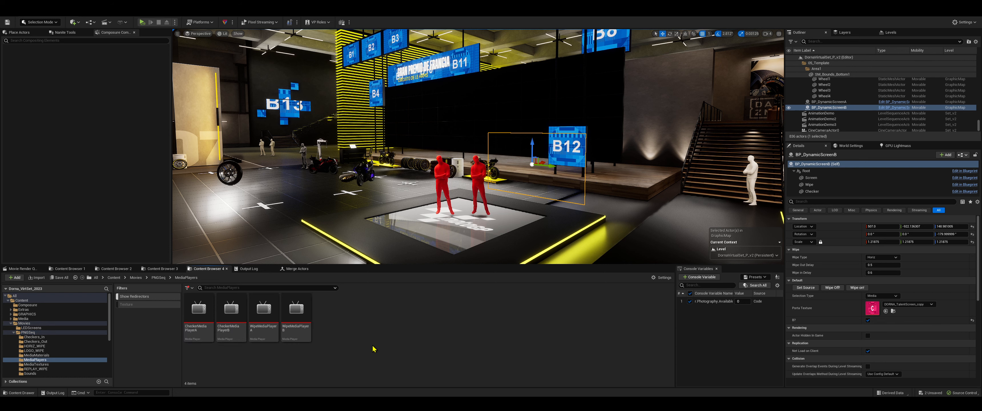
{"action": "double_click", "coordinate": [198, 315]}
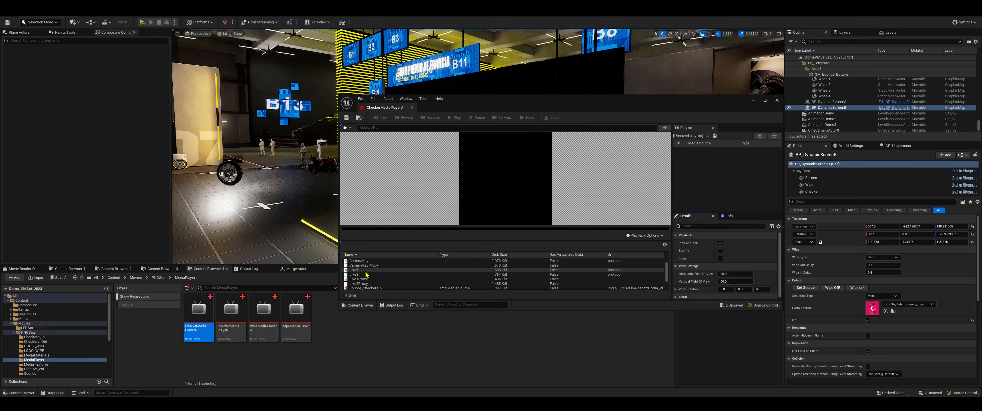
{"action": "scroll", "coordinate": [366, 274], "scroll_direction": "down", "scroll_amount": 2}
{"action": "double_click", "coordinate": [369, 270]}
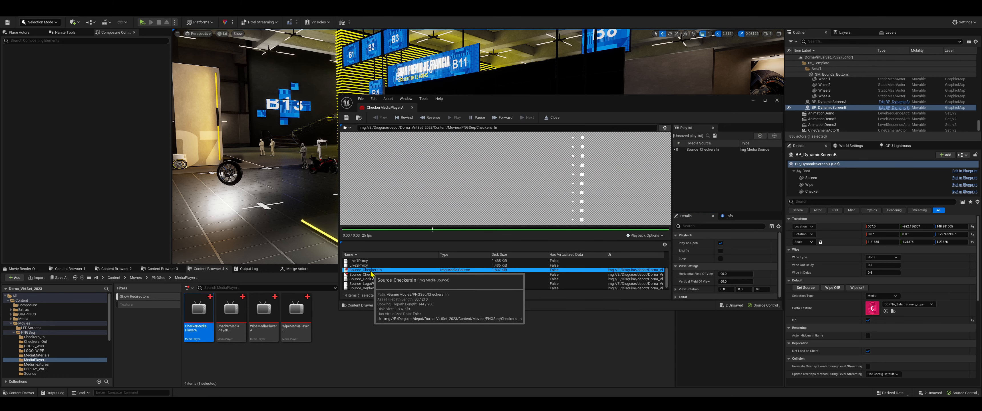
{"action": "left_click_drag", "start_coordinate": [483, 104], "coordinate": [492, 212]}
{"action": "double_click", "coordinate": [389, 383]}
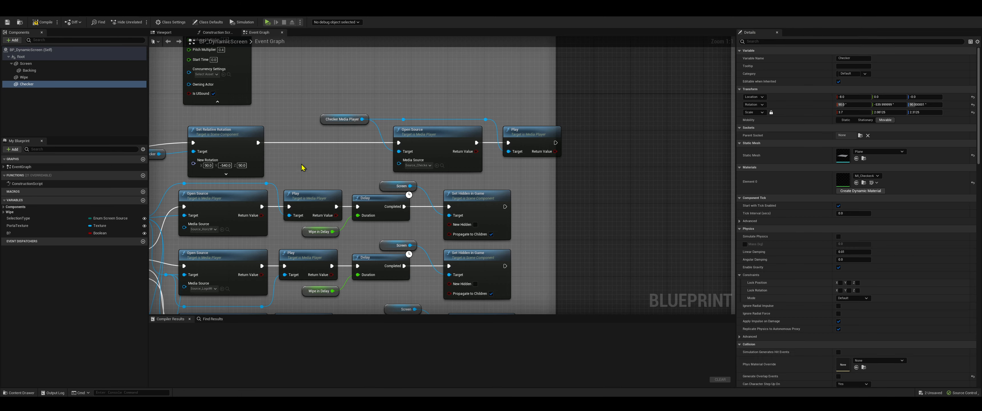
Examine the Delay and Switch on Enum_WipeType nodes of the wipe ON section and select the Wipe Type variable node
{"action": "right_click_drag", "start_coordinate": [302, 168], "coordinate": [543, 137]}
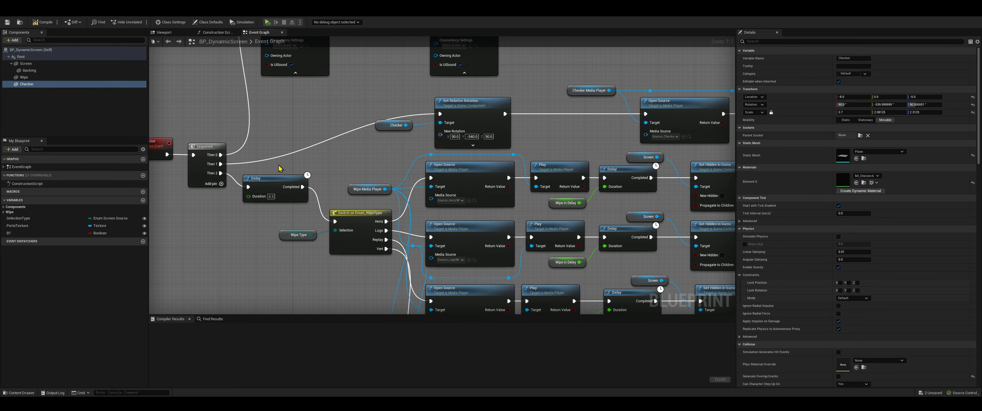
{"action": "right_click_drag", "start_coordinate": [273, 215], "coordinate": [255, 188]}
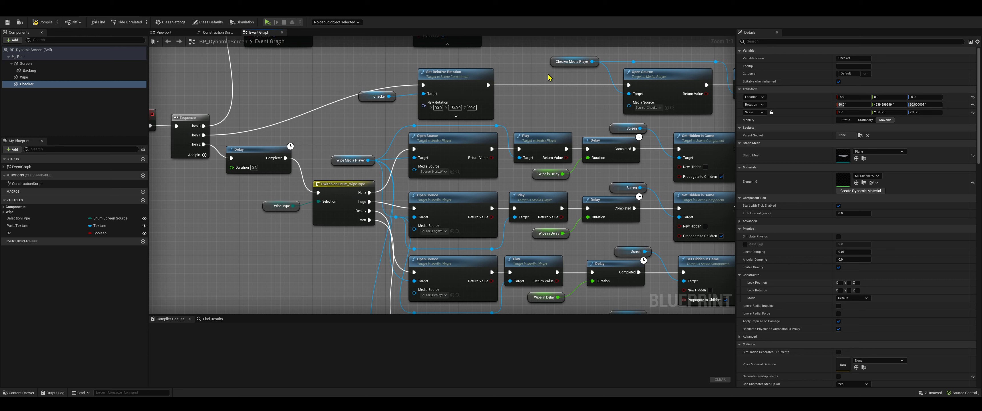
{"action": "right_click_drag", "start_coordinate": [344, 238], "coordinate": [405, 252]}
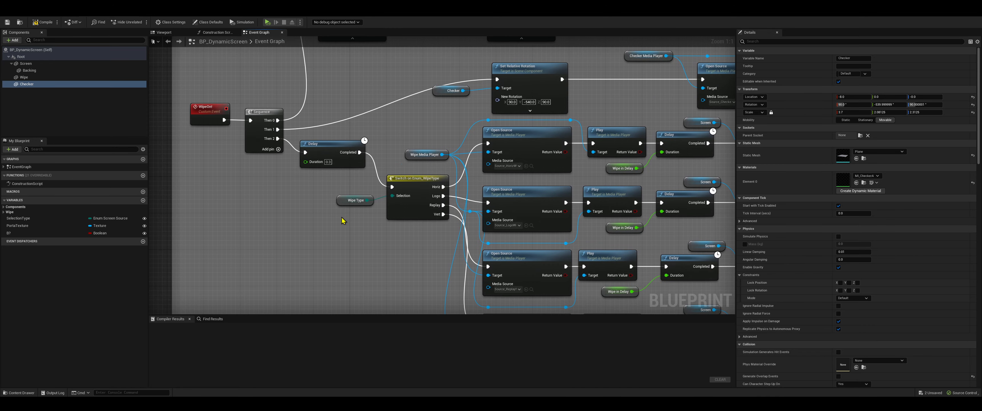
{"action": "left_click", "coordinate": [354, 204]}
{"action": "left_click", "coordinate": [346, 224]}
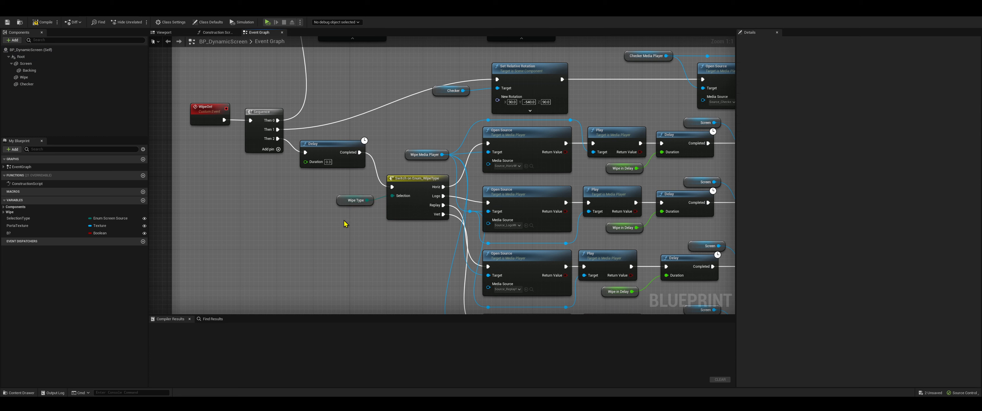
{"action": "left_click", "coordinate": [347, 204]}
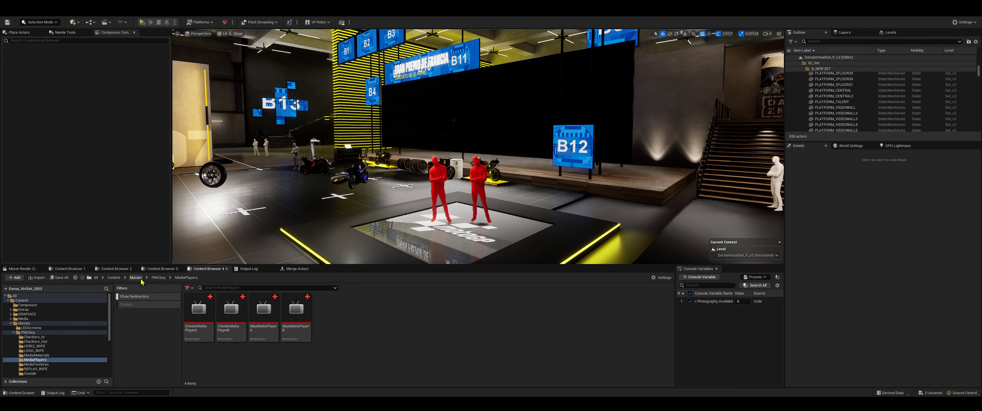
Look for the wipe type enumeration in the VirtualSet Blueprints folder, selecting Enum_ScreenSource
{"action": "left_click", "coordinate": [114, 278]}
{"action": "double_click", "coordinate": [476, 313]}
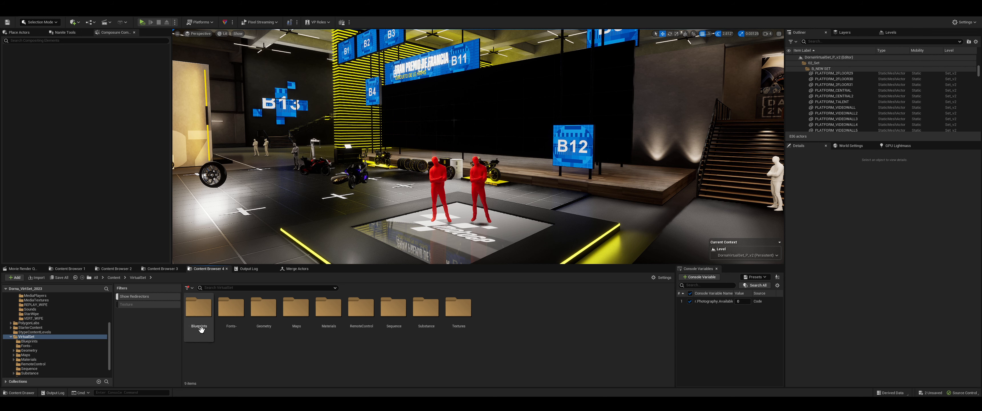
{"action": "double_click", "coordinate": [201, 330]}
{"action": "left_click", "coordinate": [486, 337]}
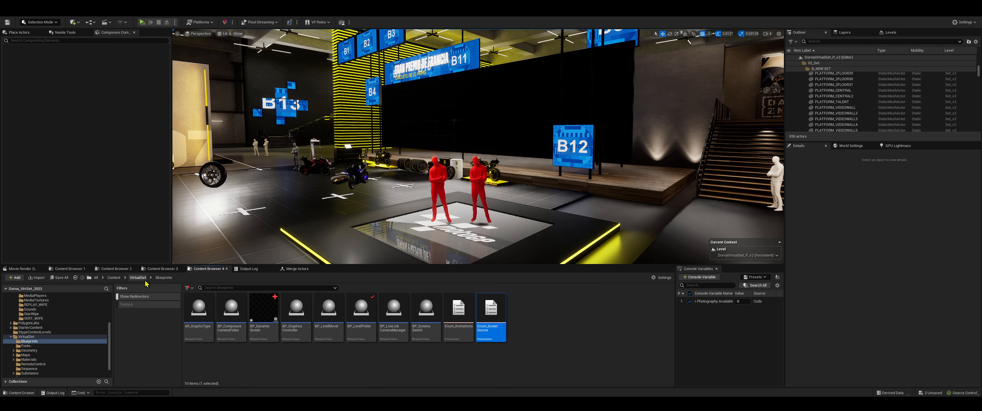
Search the Content folder for "wipe", show Enum_WipeType in its own folder, and open it to inspect its enumerator names
{"action": "left_click", "coordinate": [114, 277]}
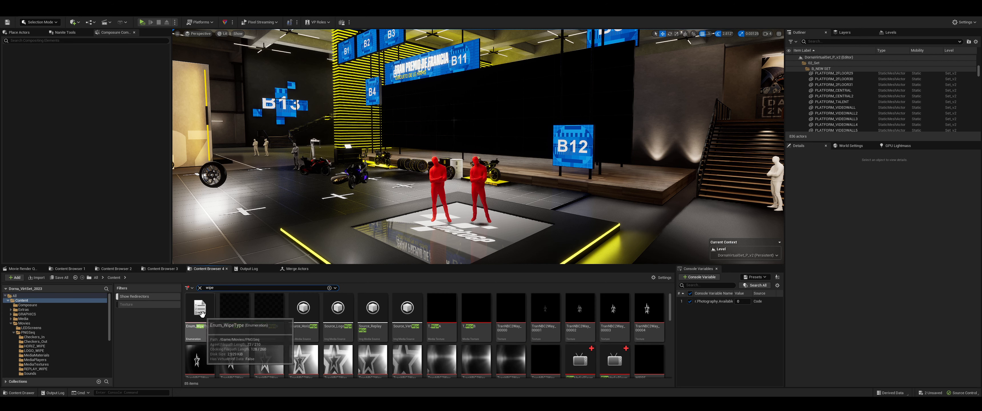
{"action": "right_click", "coordinate": [203, 315]}
{"action": "left_click", "coordinate": [234, 249]}
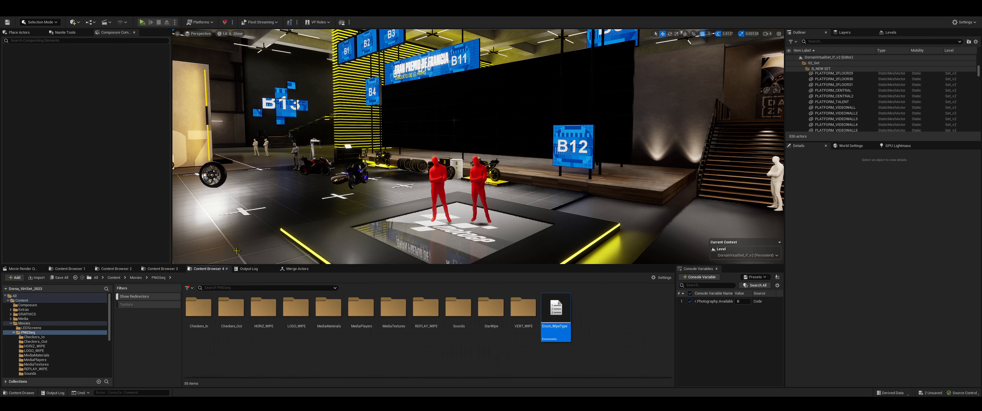
{"action": "double_click", "coordinate": [561, 316]}
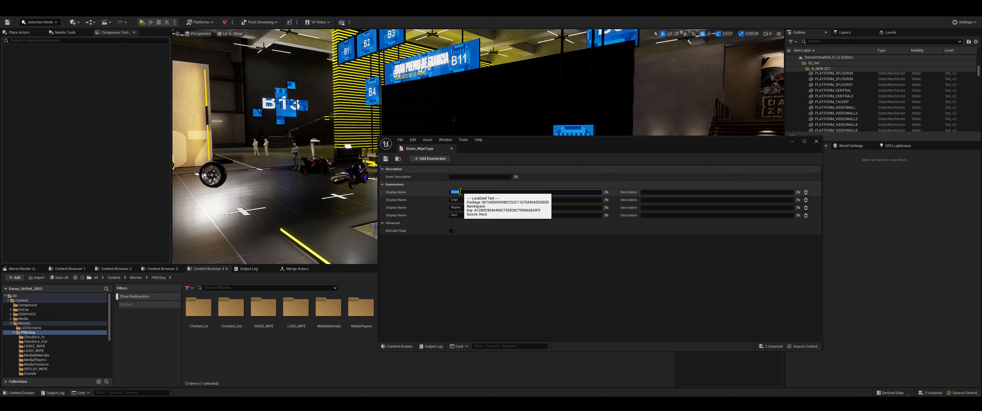
{"action": "left_click", "coordinate": [467, 207]}
{"action": "key", "text": "Tab"}
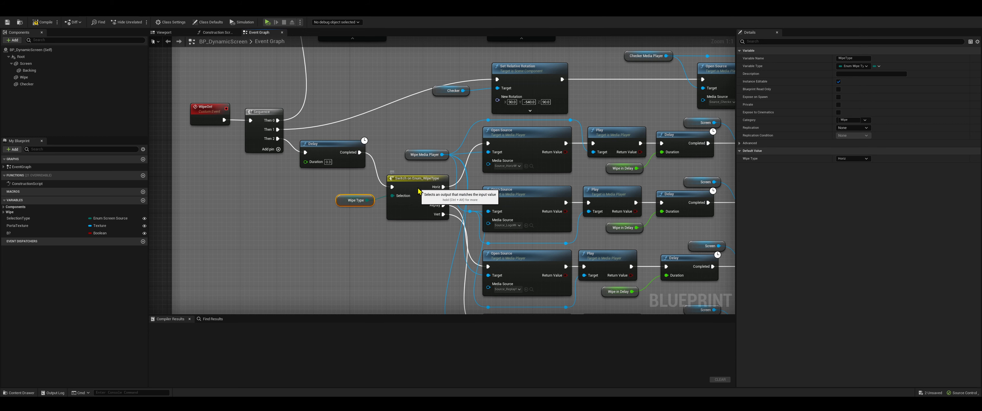
Search the blueprint actions for "switch", look through the Switch on enumeration nodes, and dismiss the list without adding one
{"action": "left_click", "coordinate": [418, 191]}
{"action": "right_click", "coordinate": [341, 260]}
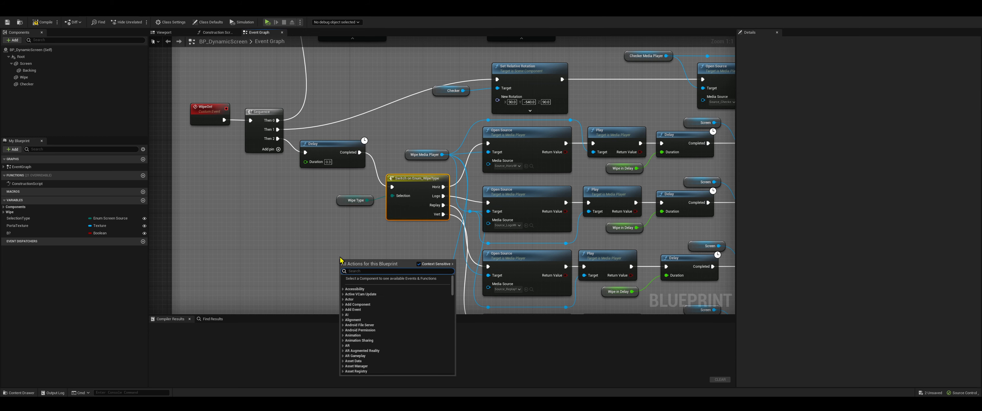
{"action": "type", "text": "switch"}
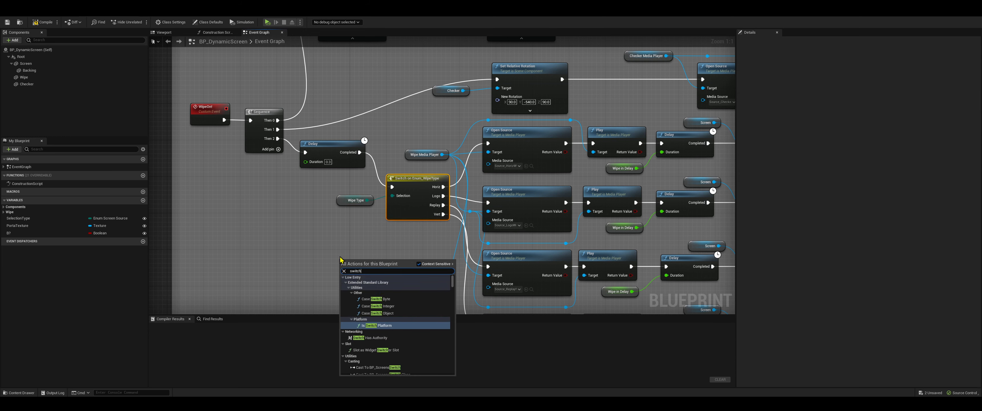
{"action": "scroll", "coordinate": [404, 324], "scroll_direction": "down", "scroll_amount": 5}
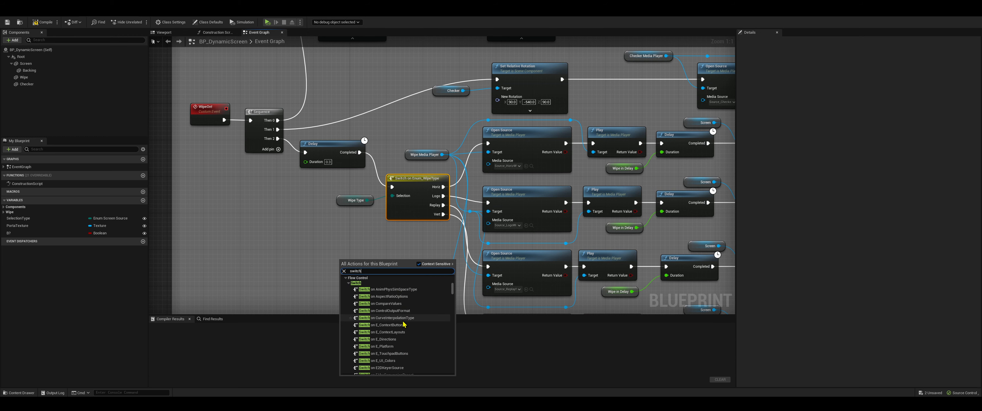
{"action": "scroll", "coordinate": [419, 322], "scroll_direction": "down", "scroll_amount": 3}
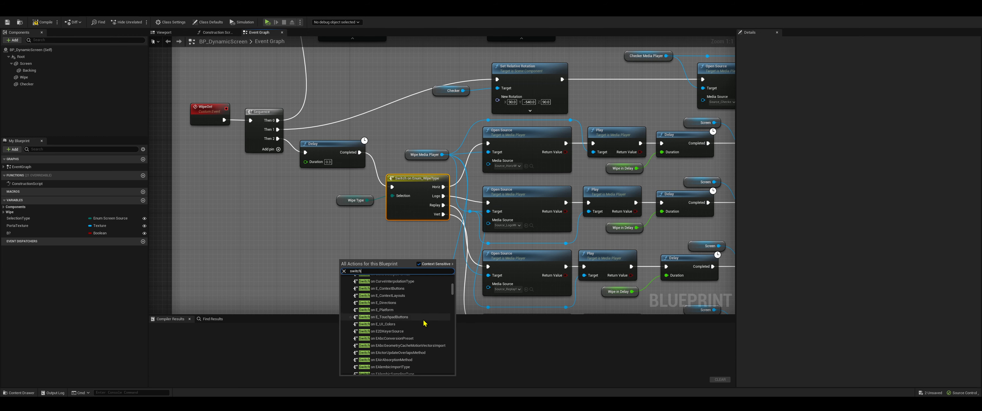
{"action": "scroll", "coordinate": [419, 326], "scroll_direction": "down", "scroll_amount": 10}
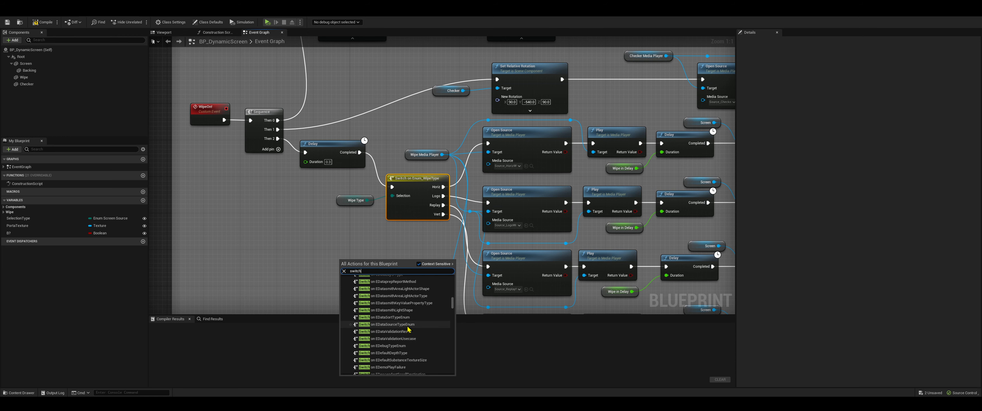
{"action": "left_click", "coordinate": [348, 240]}
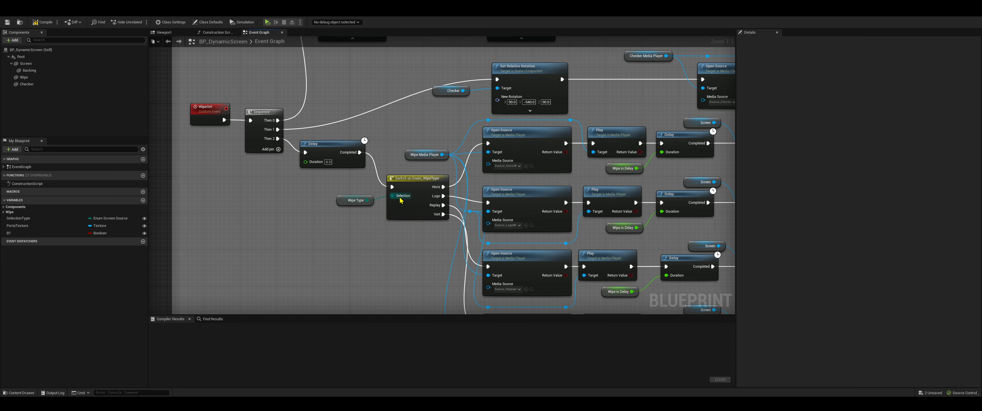
Inspect the wipe ON event's Wipe Type node and expand the Wipe variable category to see its variables
{"action": "right_click_drag", "start_coordinate": [400, 199], "coordinate": [327, 207]}
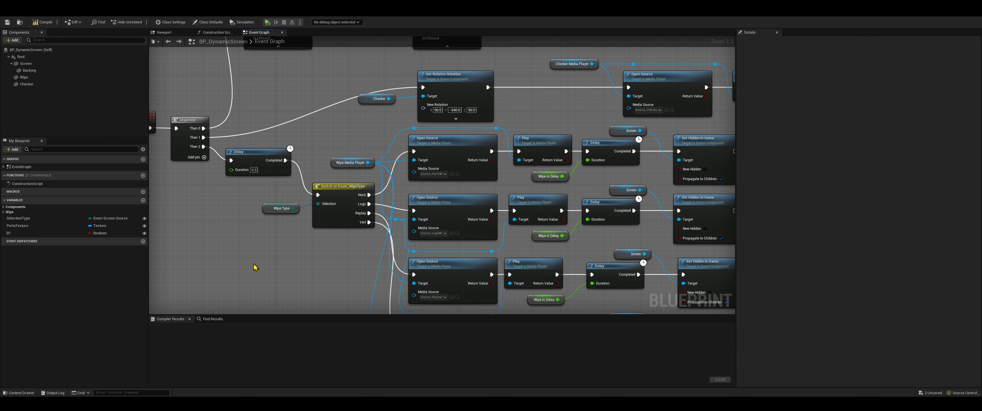
{"action": "right_click_drag", "start_coordinate": [254, 264], "coordinate": [302, 275]}
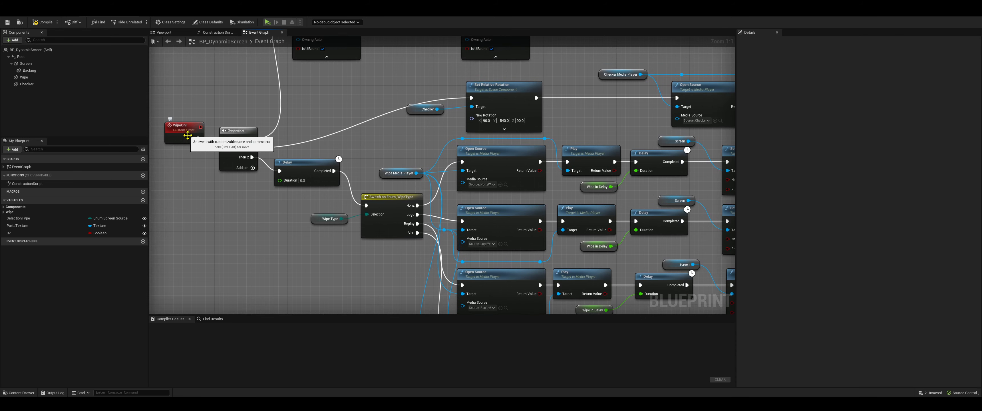
{"action": "left_click", "coordinate": [330, 217]}
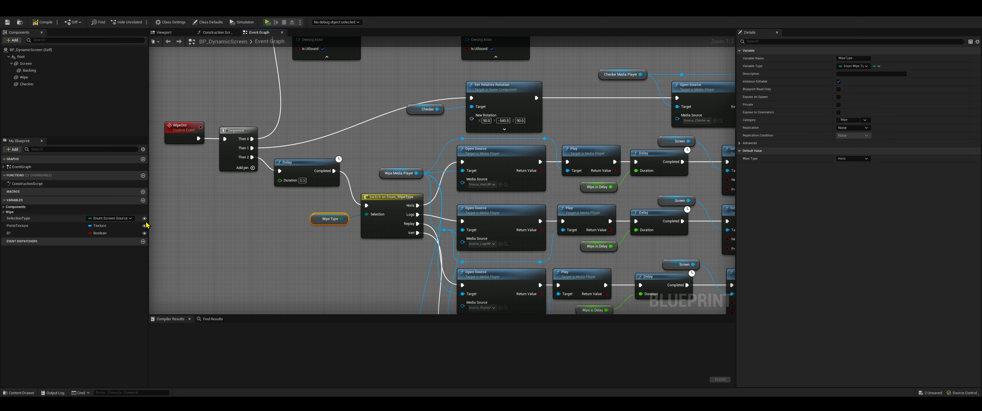
{"action": "left_click", "coordinate": [114, 212]}
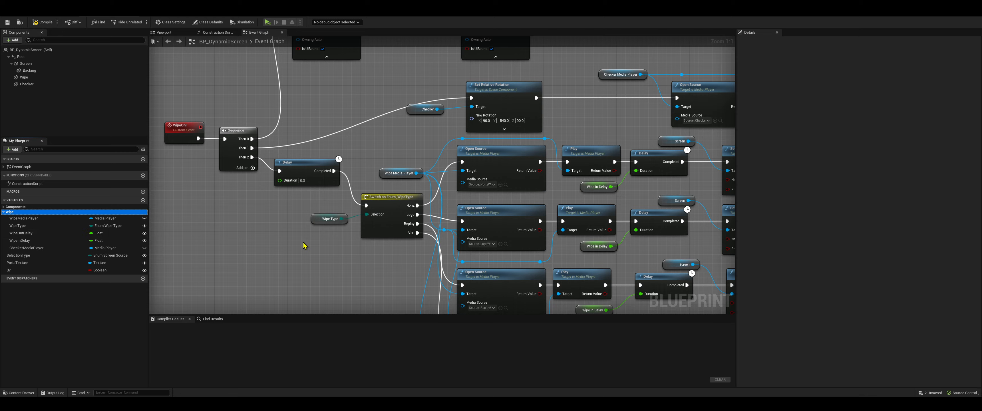
{"action": "right_click_drag", "start_coordinate": [315, 256], "coordinate": [224, 265]}
{"action": "left_click", "coordinate": [236, 231]}
{"action": "left_click", "coordinate": [269, 252]}
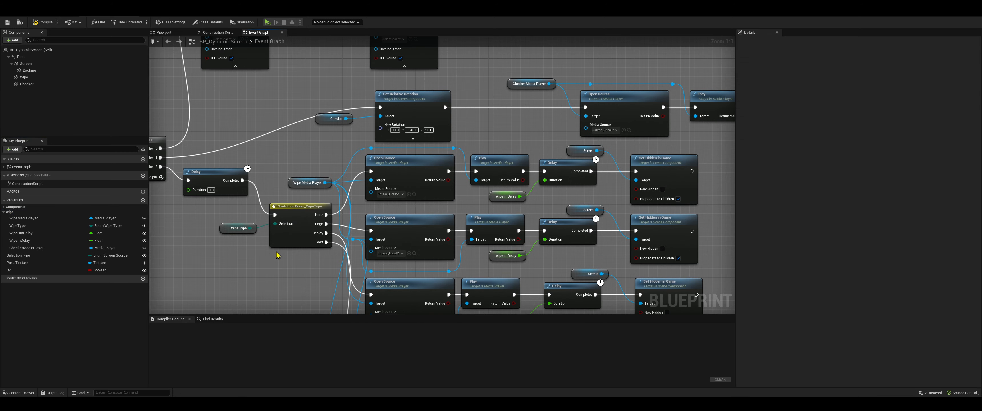
{"action": "right_click_drag", "start_coordinate": [311, 218], "coordinate": [263, 229]}
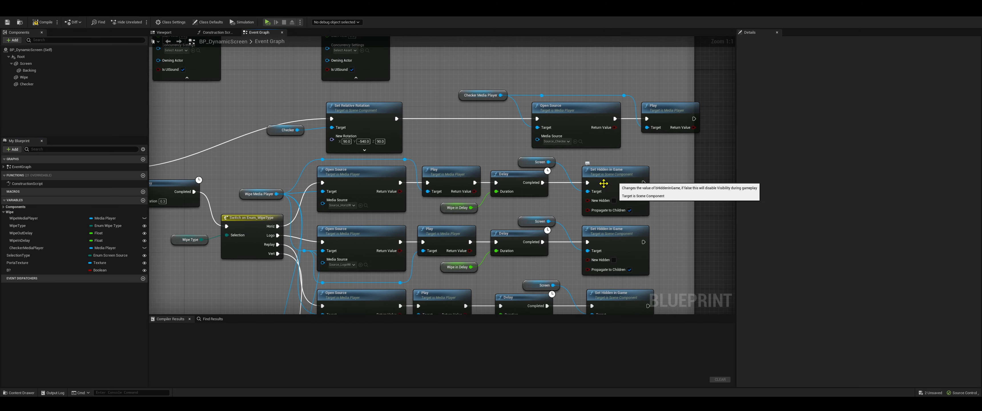
Set the default value of the Wipe Type variable to Replay
{"action": "right_click_drag", "start_coordinate": [166, 262], "coordinate": [207, 238]}
{"action": "left_click", "coordinate": [214, 216]}
{"action": "left_click", "coordinate": [853, 158]}
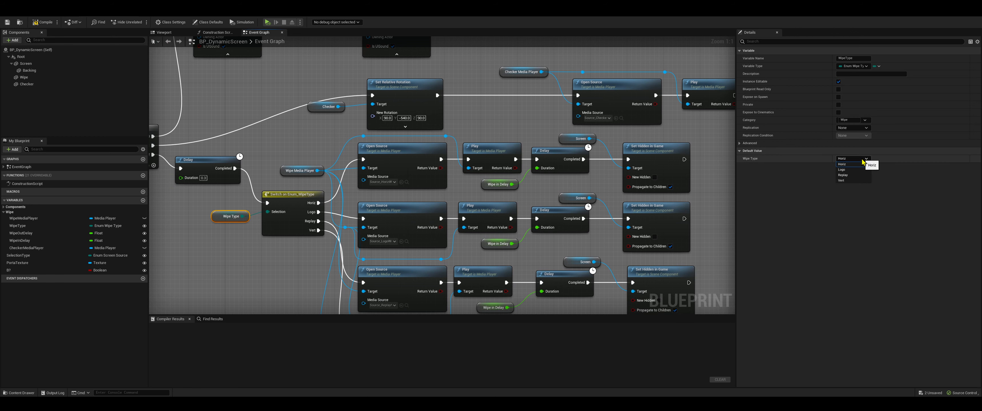
{"action": "left_click", "coordinate": [857, 176]}
Examine the Replay branch of the wipe ON section, selecting its Wipe in Delay, Open Source and Set Hidden in Game nodes
{"action": "right_click_drag", "start_coordinate": [328, 280], "coordinate": [310, 195]}
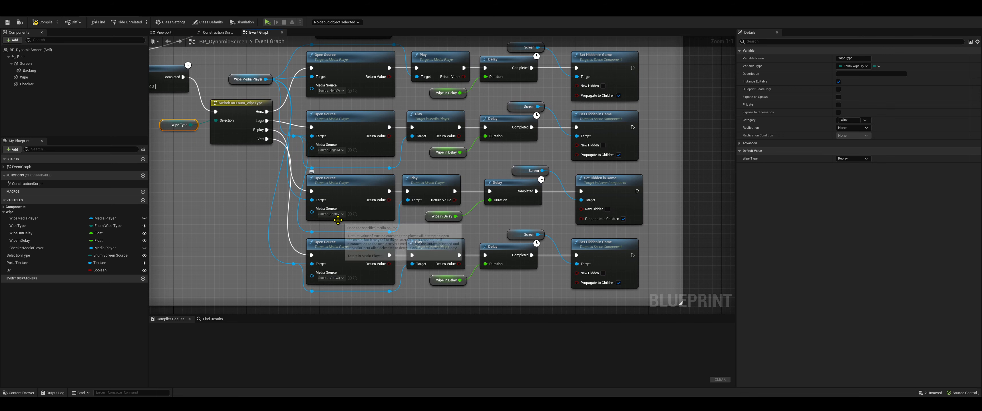
{"action": "right_click_drag", "start_coordinate": [385, 225], "coordinate": [342, 229]}
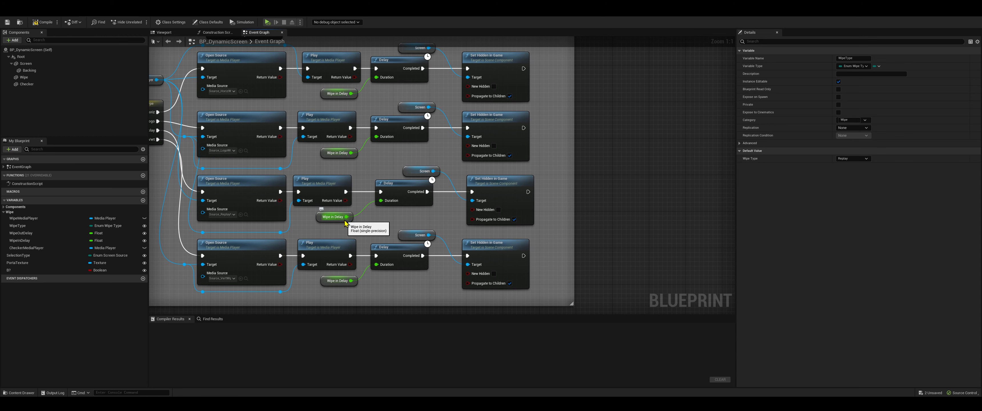
{"action": "left_click", "coordinate": [338, 217]}
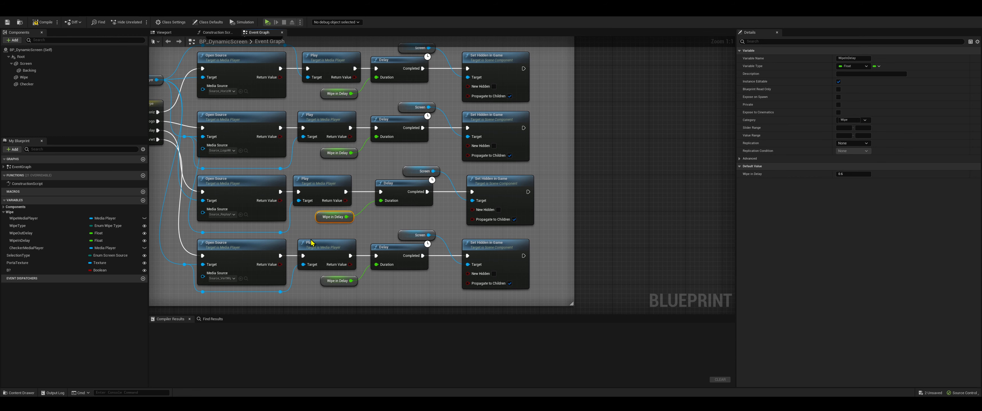
{"action": "right_click_drag", "start_coordinate": [379, 221], "coordinate": [330, 223]}
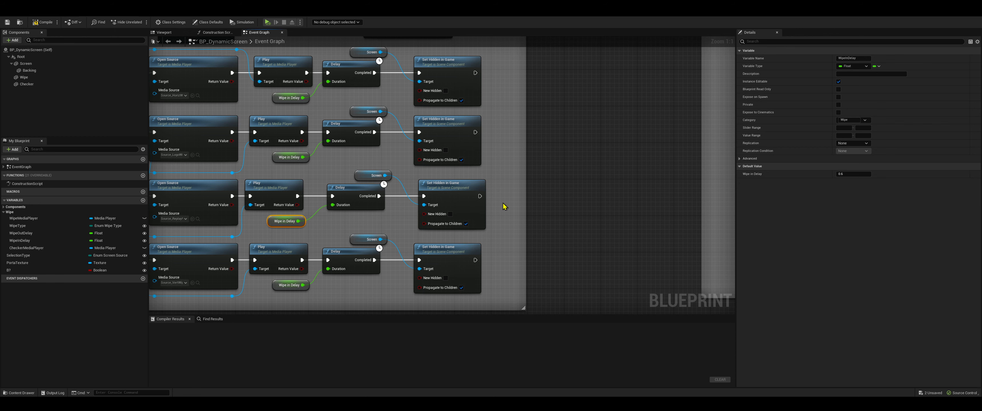
{"action": "right_click_drag", "start_coordinate": [374, 209], "coordinate": [472, 203]}
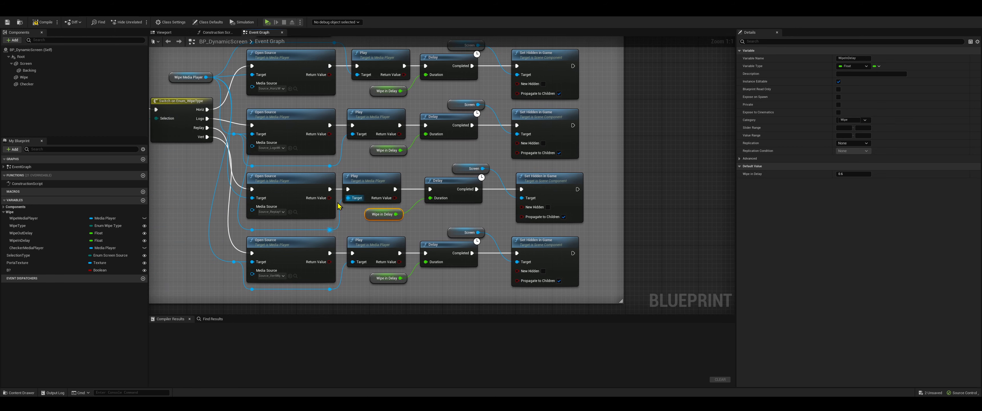
{"action": "left_click", "coordinate": [289, 186]}
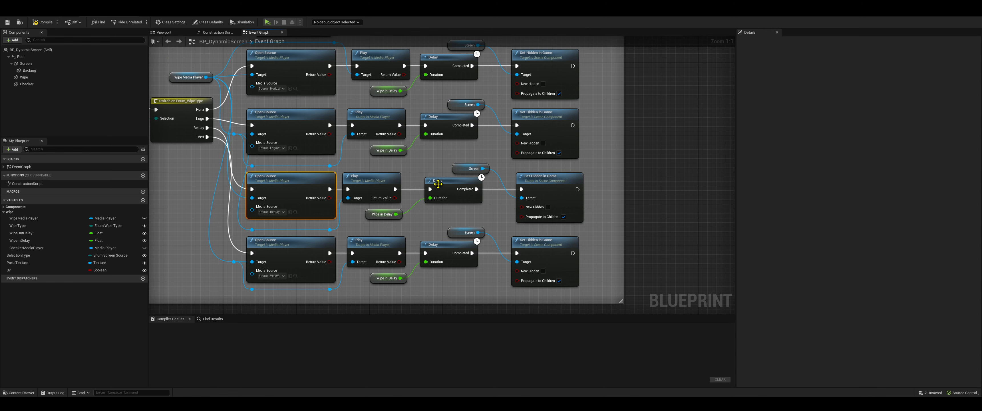
{"action": "left_click", "coordinate": [549, 181]}
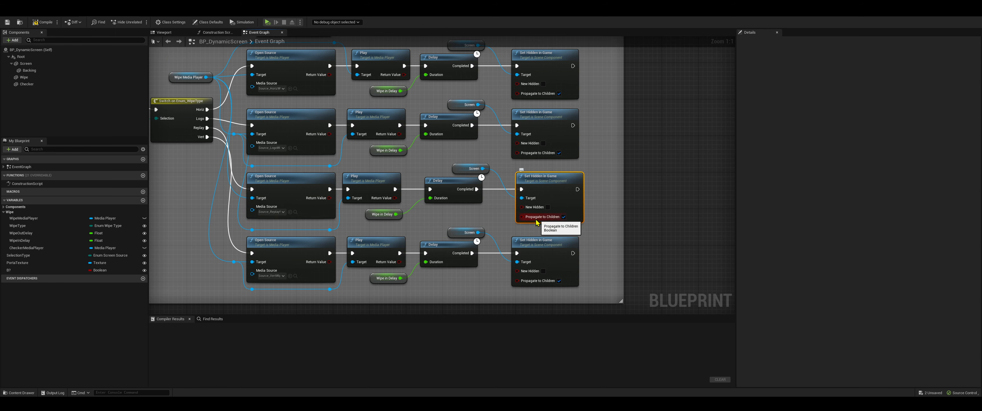
Examine the wipe OFF section from its sounds to the wipe type branches, selecting the first branch's Wipe Out Delay node
{"action": "scroll", "coordinate": [491, 212], "scroll_direction": "down", "scroll_amount": 6}
{"action": "right_click_drag", "start_coordinate": [585, 153], "coordinate": [307, 186]}
{"action": "scroll", "coordinate": [422, 146], "scroll_direction": "up", "scroll_amount": 6}
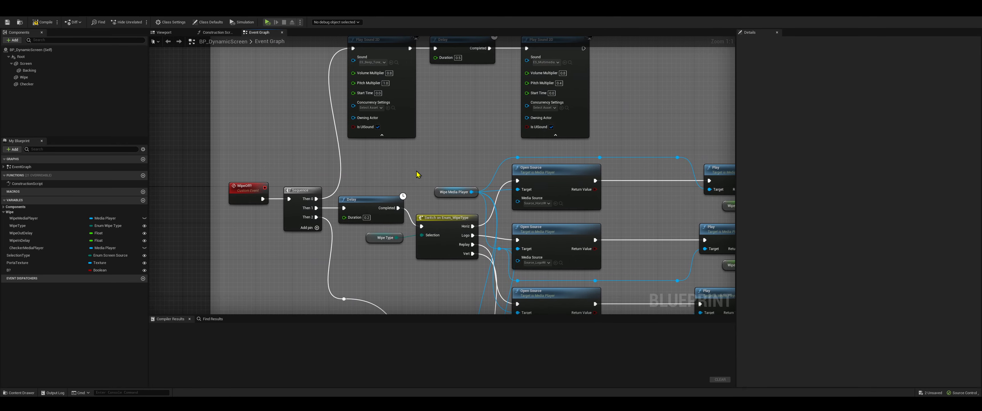
{"action": "right_click_drag", "start_coordinate": [426, 161], "coordinate": [423, 220]}
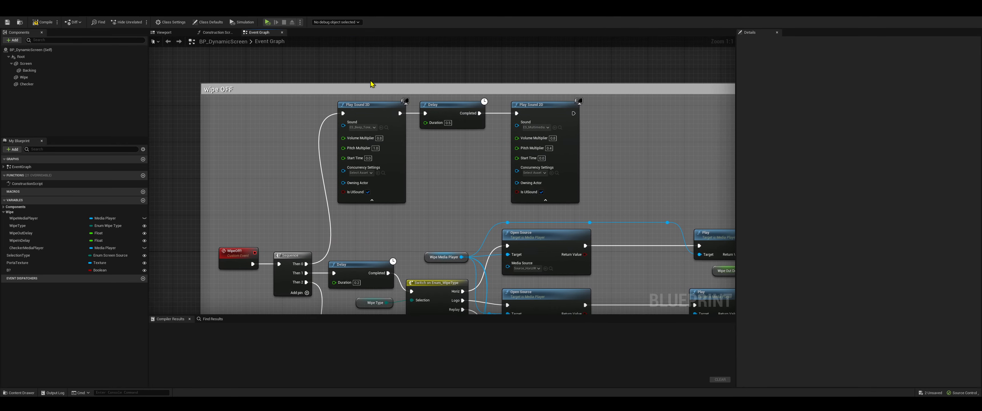
{"action": "right_click_drag", "start_coordinate": [479, 177], "coordinate": [400, 56]}
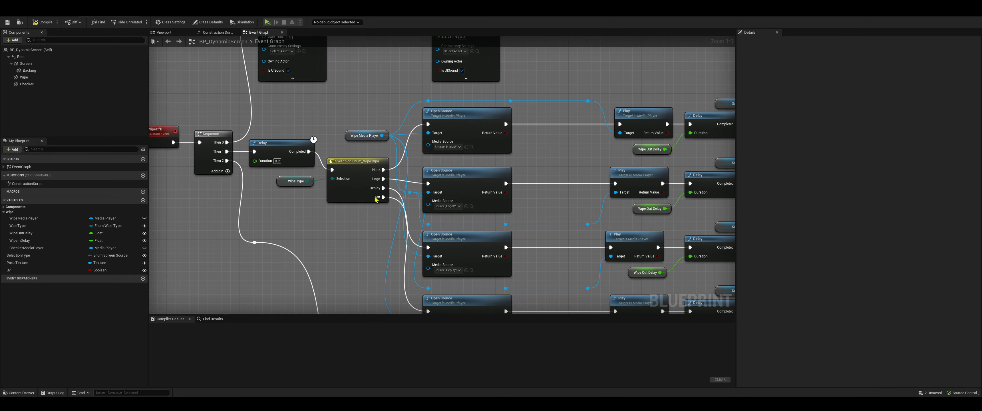
{"action": "right_click_drag", "start_coordinate": [306, 188], "coordinate": [217, 174]}
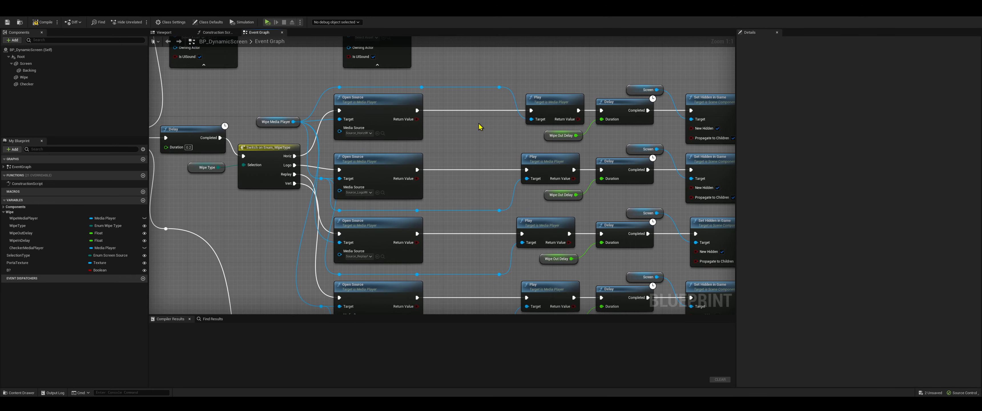
{"action": "right_click_drag", "start_coordinate": [501, 129], "coordinate": [356, 130]}
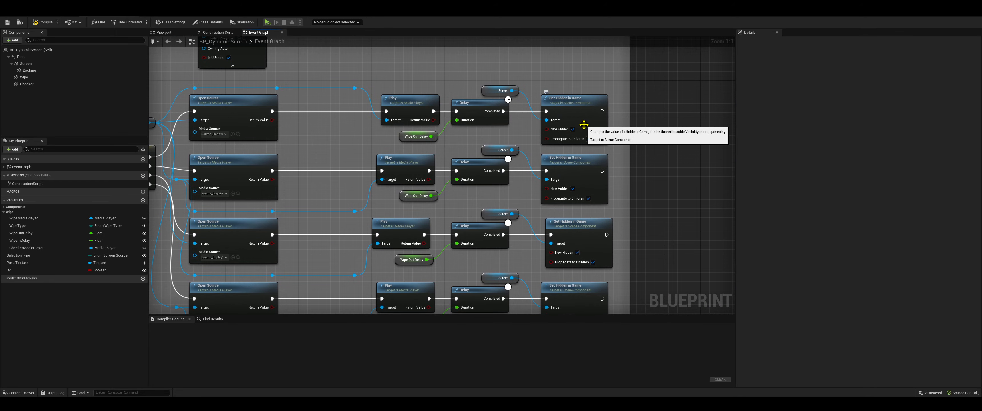
{"action": "left_click", "coordinate": [435, 140]}
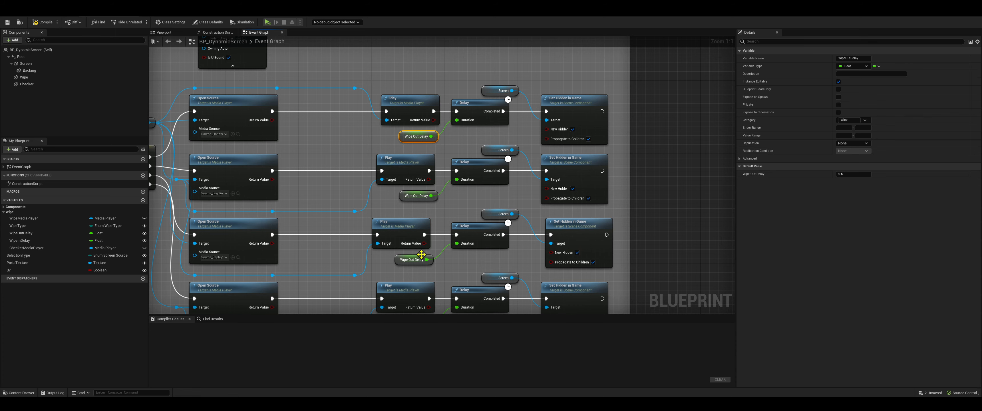
Examine the checker branch of the wipe OFF section and select its Set Relative Rotation node
{"action": "right_click_drag", "start_coordinate": [382, 262], "coordinate": [380, 113]}
{"action": "right_click_drag", "start_coordinate": [371, 193], "coordinate": [493, 102]}
{"action": "right_click_drag", "start_coordinate": [244, 65], "coordinate": [409, 171]}
{"action": "right_click_drag", "start_coordinate": [544, 201], "coordinate": [439, 100]}
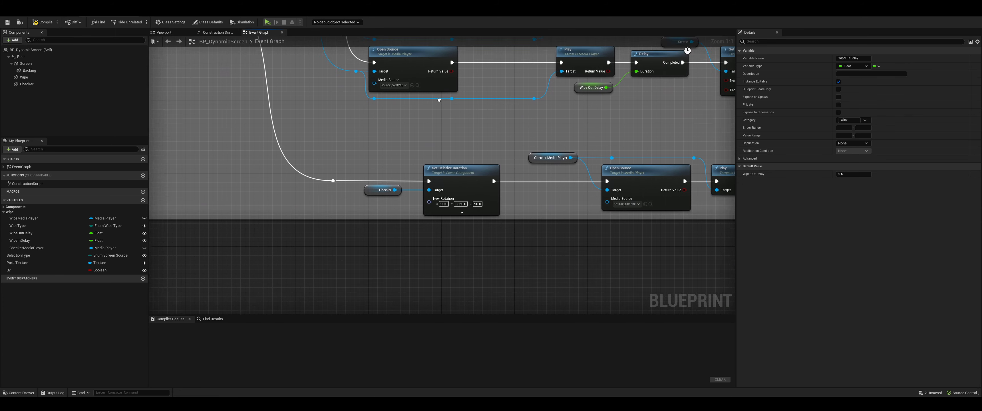
{"action": "right_click_drag", "start_coordinate": [531, 212], "coordinate": [400, 210]}
{"action": "left_click", "coordinate": [342, 186]}
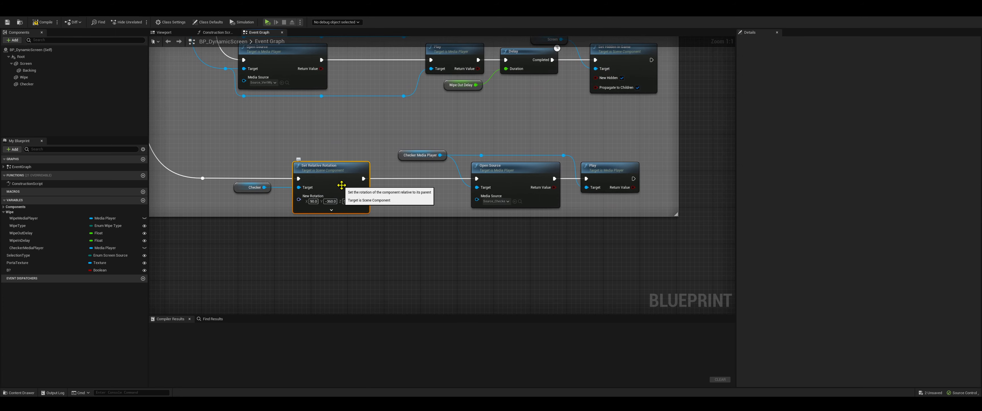
{"action": "right_click_drag", "start_coordinate": [344, 184], "coordinate": [351, 197]}
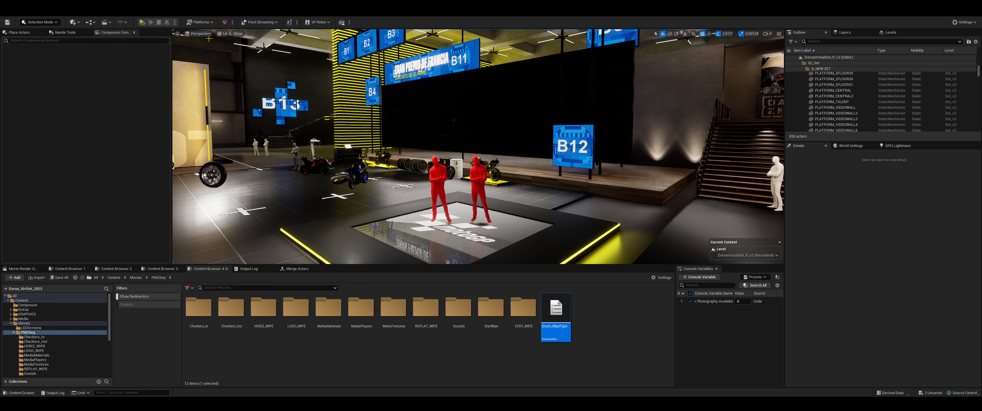
Start playing the level, dismiss the licence error, and select BP_DynamicScreenA by filtering the Outliner for "scree"
{"action": "left_click", "coordinate": [141, 22]}
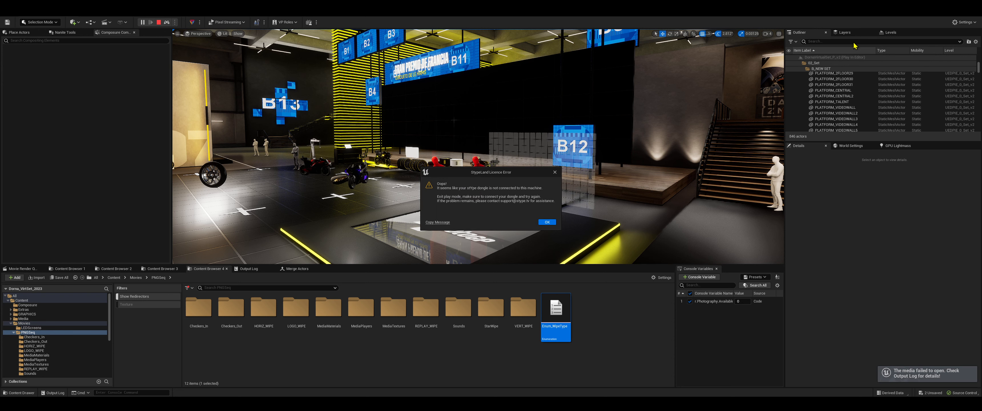
{"action": "left_click", "coordinate": [548, 222]}
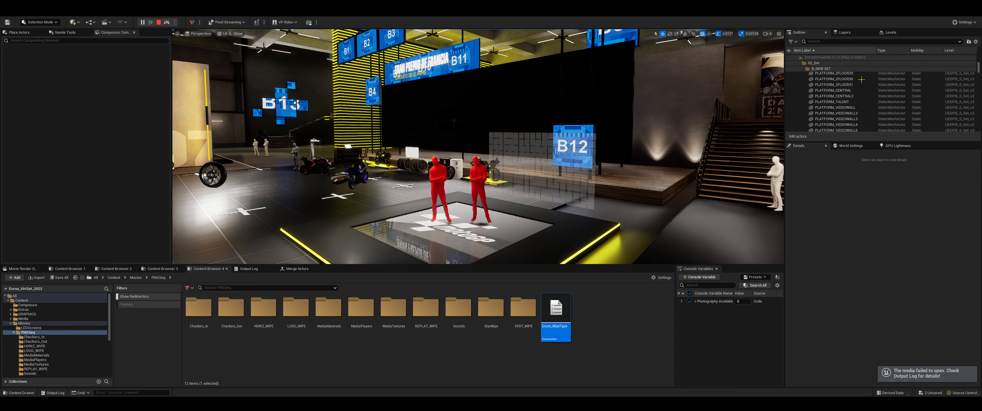
{"action": "left_click", "coordinate": [831, 41]}
{"action": "type", "text": "scree"}
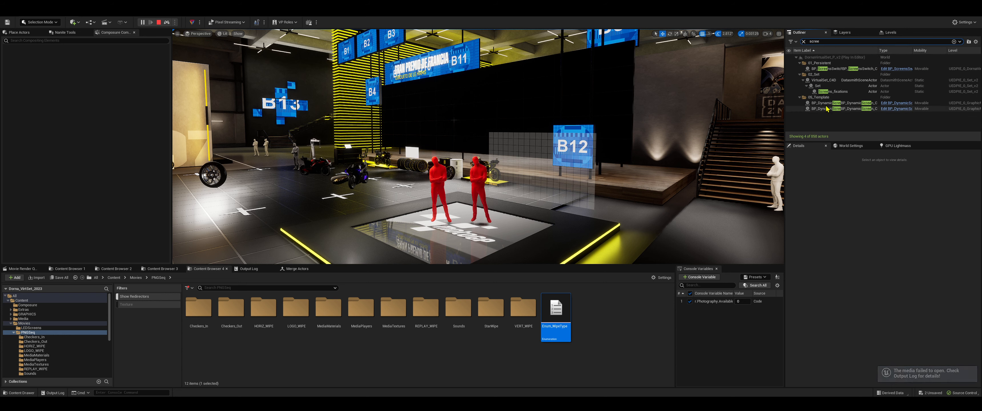
{"action": "left_click", "coordinate": [827, 104]}
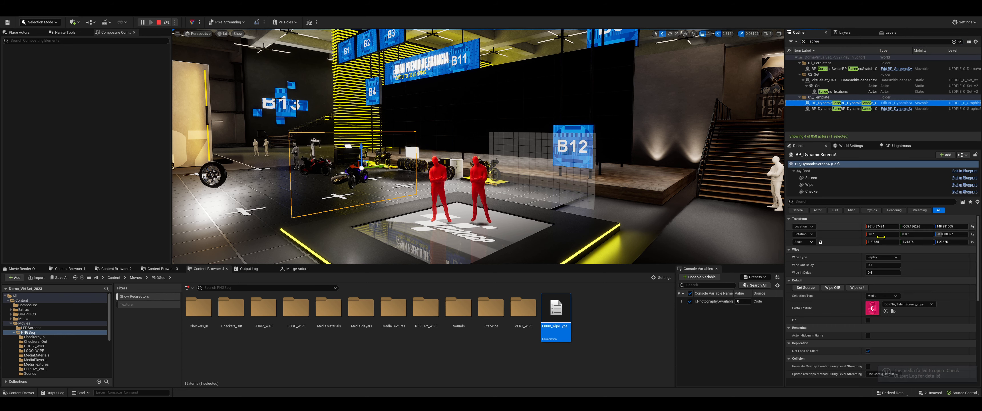
Trigger Wipe on and Wipe Off for BP_DynamicScreenA, and Wipe on for BP_DynamicScreenB
{"action": "left_click", "coordinate": [858, 288]}
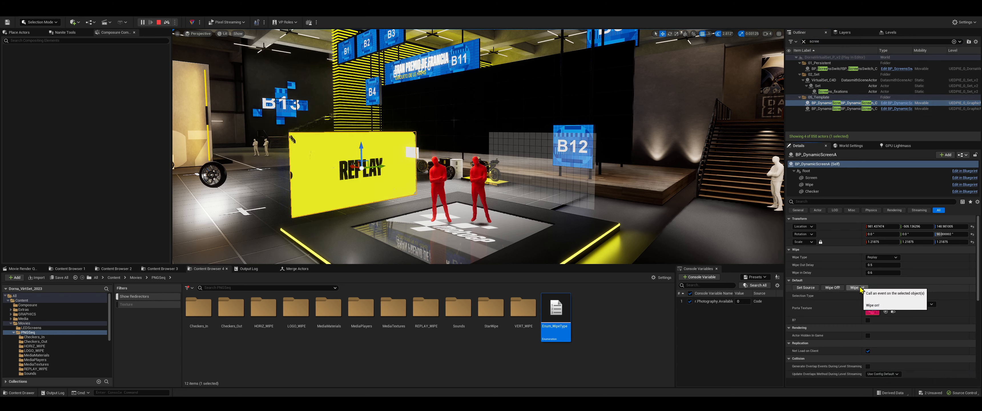
{"action": "left_click", "coordinate": [839, 288]}
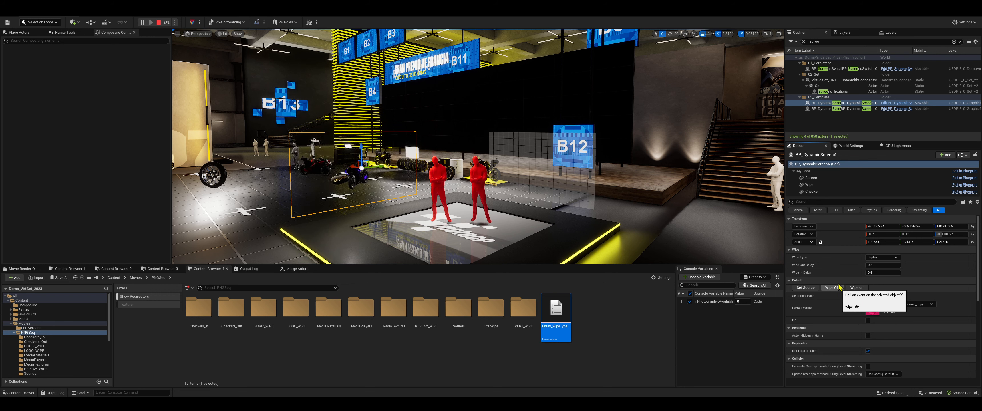
{"action": "left_click", "coordinate": [857, 109]}
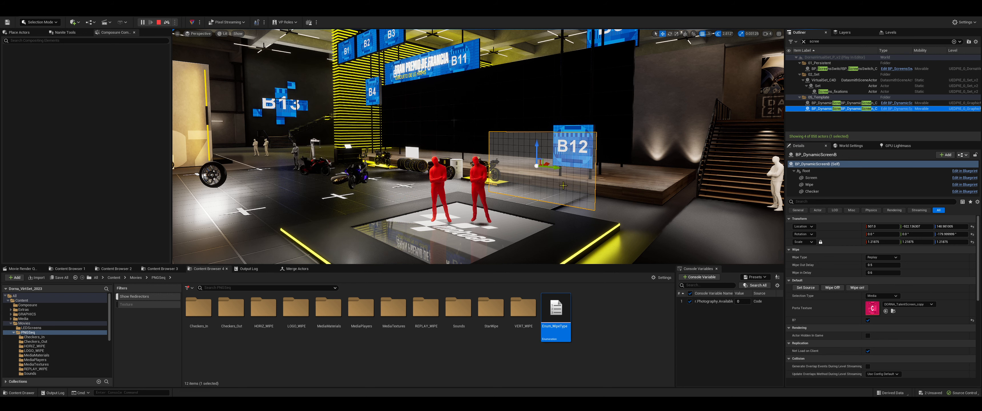
{"action": "left_click", "coordinate": [839, 288]}
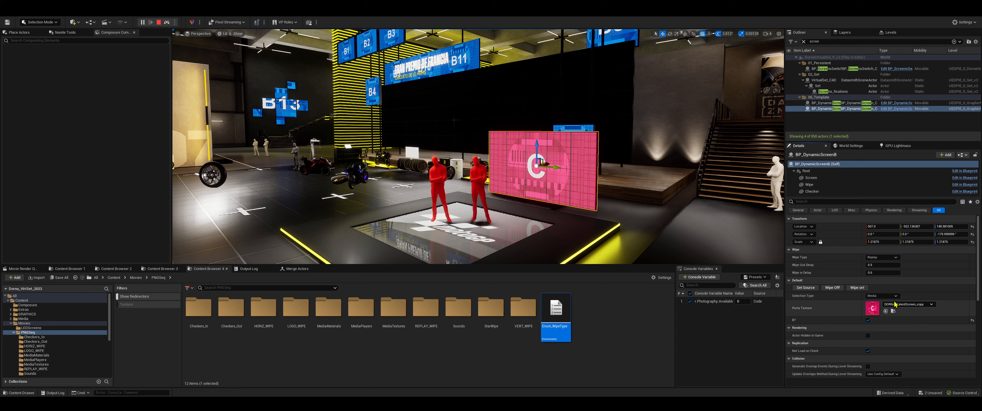
Set the Wipe Type of BP_DynamicScreenB to Horiz and trigger its Wipe on event
{"action": "left_click", "coordinate": [881, 258]}
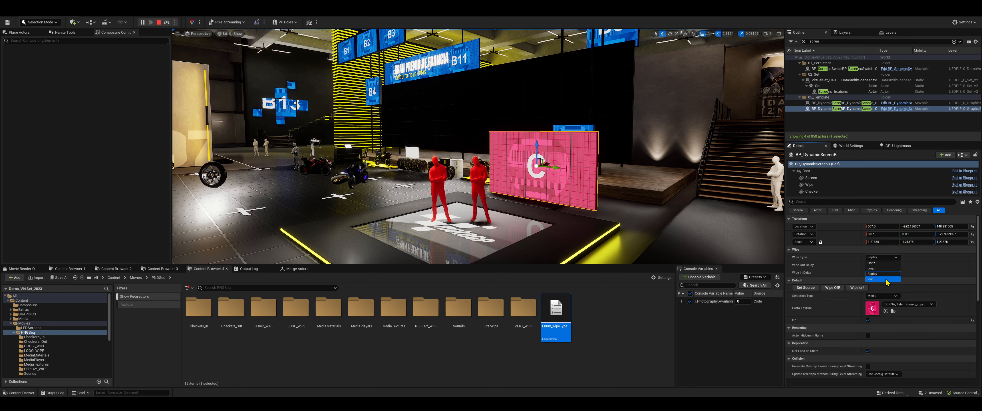
{"action": "left_click", "coordinate": [877, 264]}
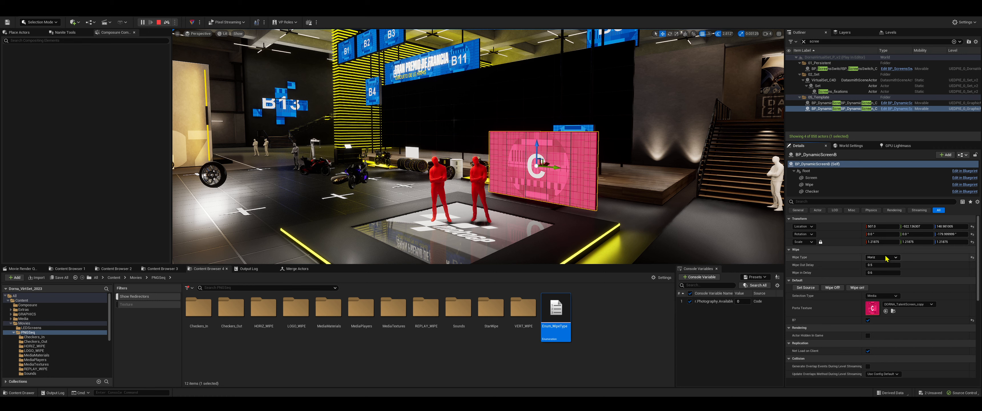
{"action": "left_click", "coordinate": [858, 287]}
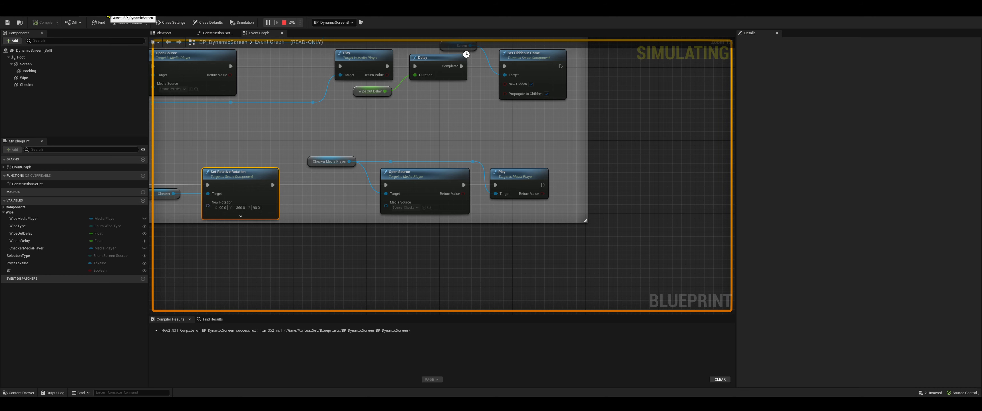
Examine the Switch on Enum_WipeType branches and their Open Source, Play and Delay nodes in BP_DynamicScreen's Event Graph
{"action": "scroll", "coordinate": [497, 183], "scroll_direction": "down", "scroll_amount": 5}
{"action": "right_click_drag", "start_coordinate": [497, 184], "coordinate": [625, 200]}
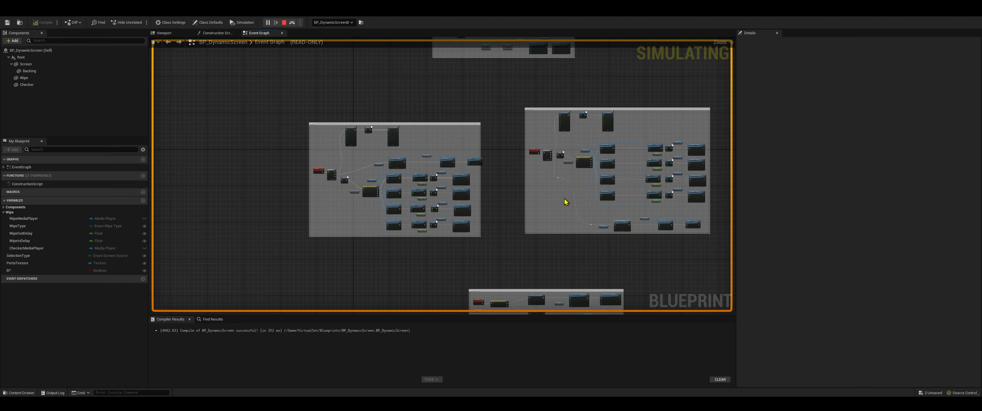
{"action": "right_click_drag", "start_coordinate": [346, 167], "coordinate": [390, 180]}
{"action": "scroll", "coordinate": [390, 181], "scroll_direction": "up", "scroll_amount": 6}
{"action": "right_click_drag", "start_coordinate": [474, 229], "coordinate": [345, 209]}
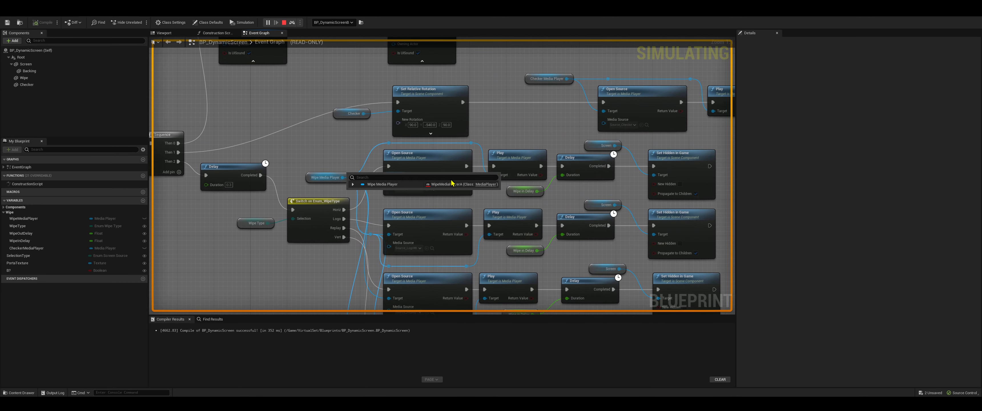
Return to the level, trigger Wipe Off for BP_DynamicScreenB, and select BP_DynamicScreenA in the Outliner
{"action": "left_click", "coordinate": [60, 10]}
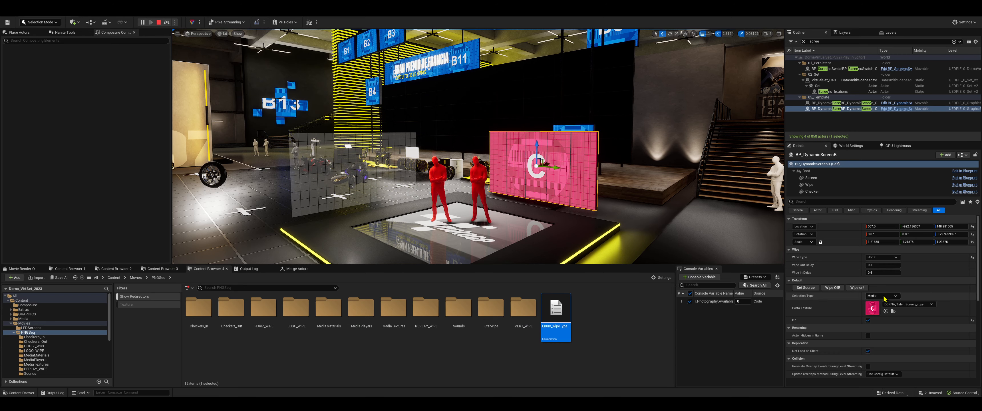
{"action": "left_click", "coordinate": [842, 289]}
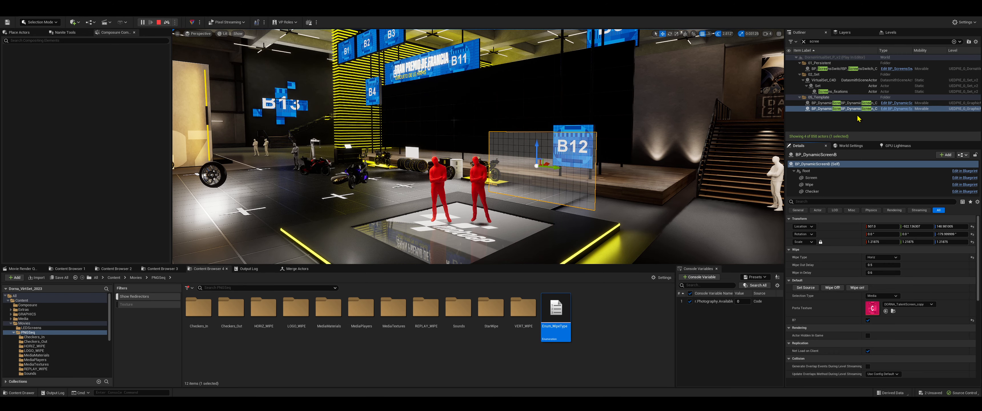
{"action": "left_click", "coordinate": [848, 103]}
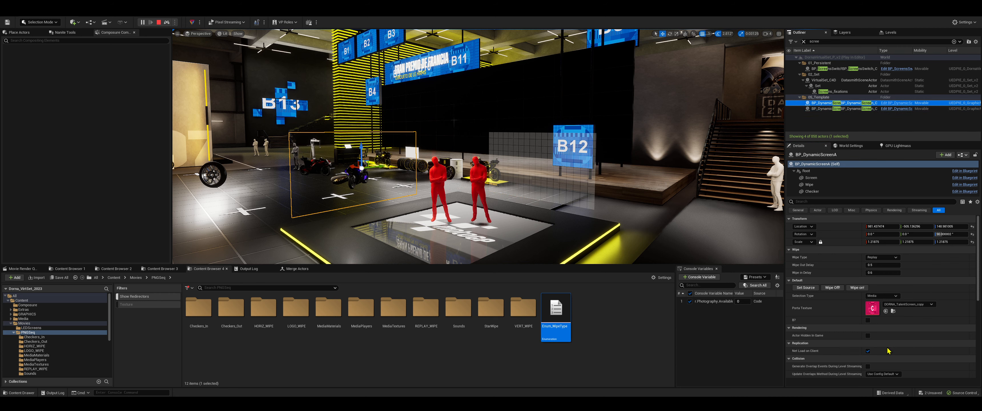
Examine the Update source section of BP_DynamicScreen's Event Graph, including the SetSource event and its Media and Live branches
{"action": "left_click", "coordinate": [111, 18]}
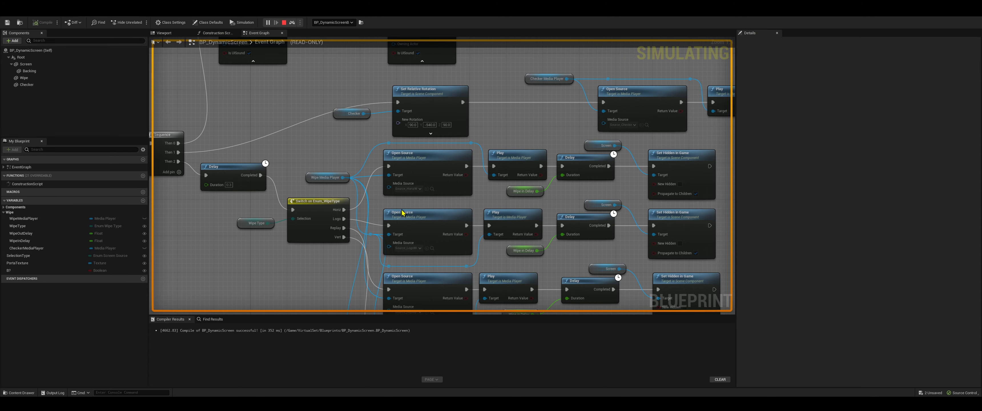
{"action": "scroll", "coordinate": [421, 171], "scroll_direction": "down", "scroll_amount": 5}
{"action": "right_click_drag", "start_coordinate": [421, 170], "coordinate": [420, 103]}
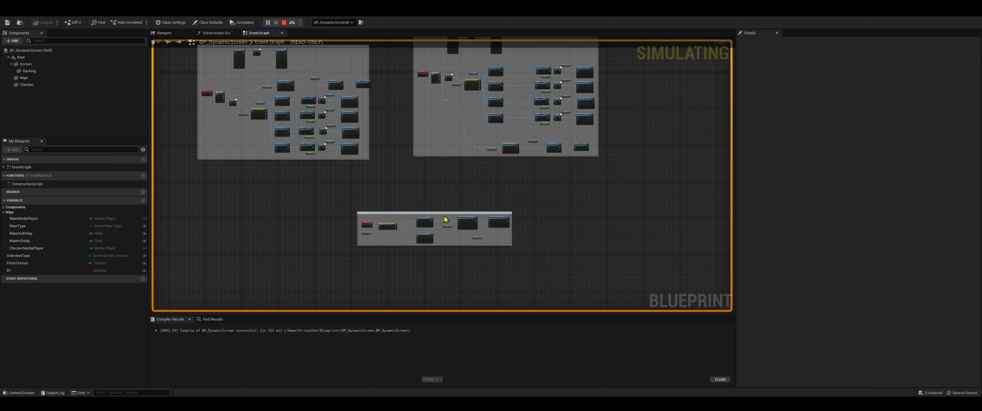
{"action": "scroll", "coordinate": [382, 204], "scroll_direction": "up", "scroll_amount": 6}
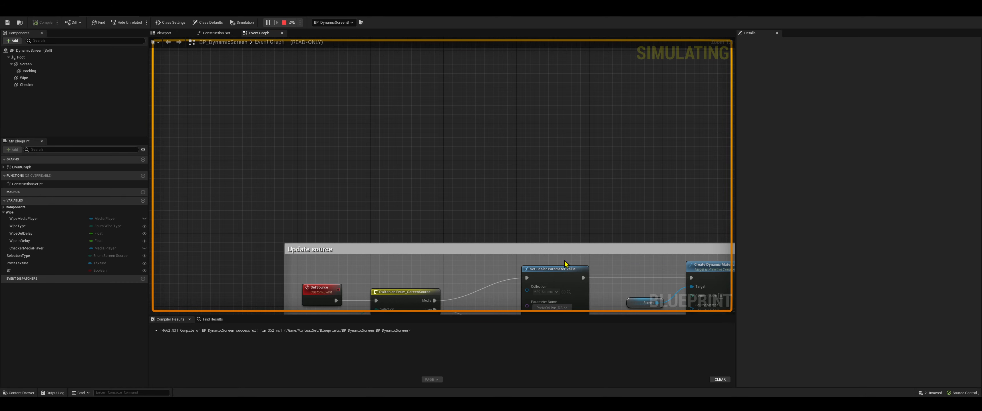
{"action": "right_click_drag", "start_coordinate": [565, 261], "coordinate": [480, 156]}
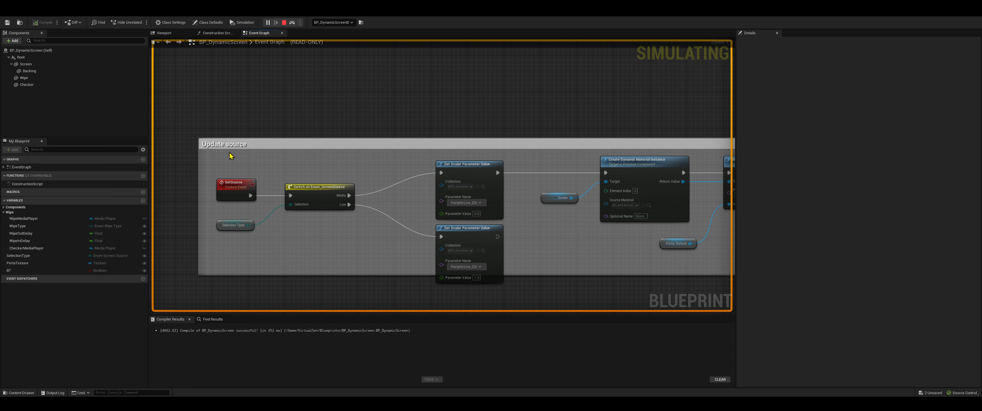
Return to the level and trigger Wipe on for BP_DynamicScreenA and BP_DynamicScreenB
{"action": "left_click", "coordinate": [33, 5]}
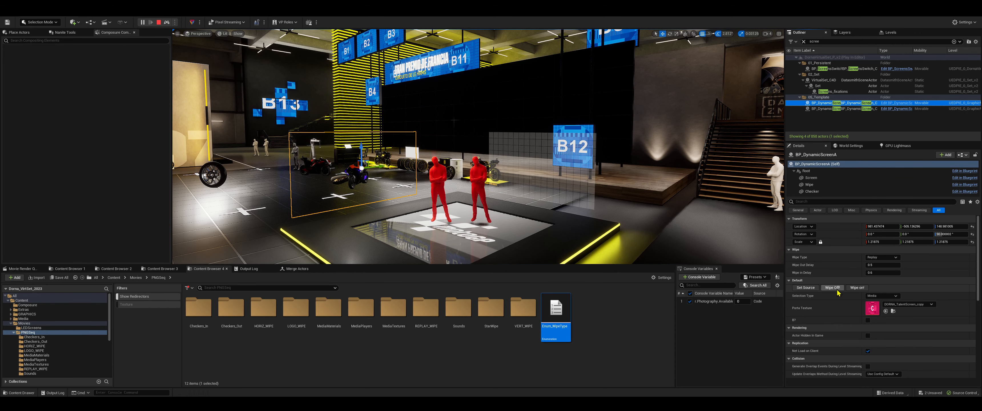
{"action": "left_click", "coordinate": [843, 109]}
{"action": "left_click", "coordinate": [858, 288]}
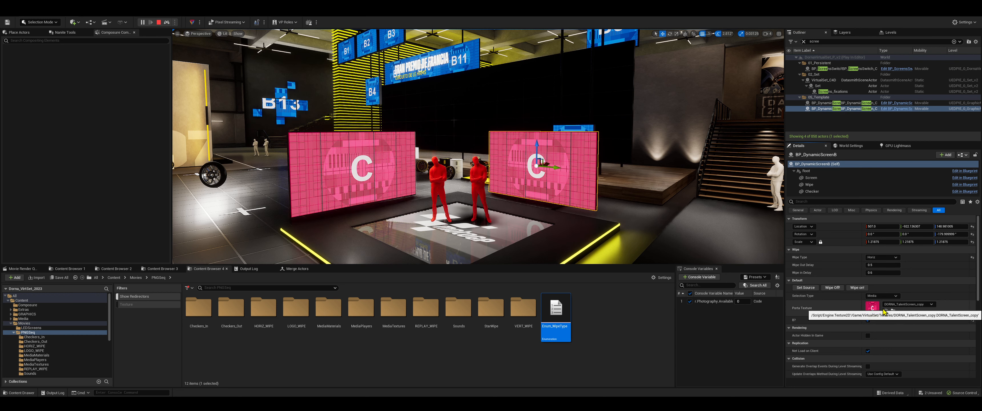
Set the Porta Texture of BP_DynamicScreenB to Dorna_Carpet_roughness and trigger Set Source
{"action": "left_click", "coordinate": [901, 305]}
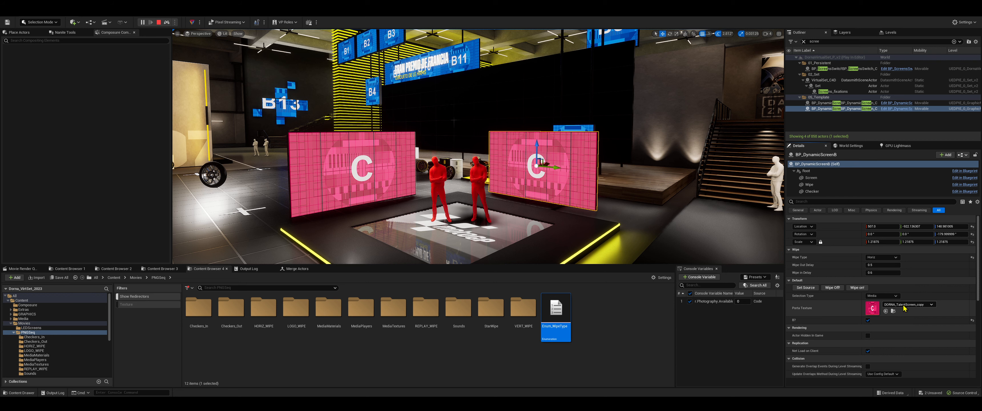
{"action": "left_click", "coordinate": [920, 236]}
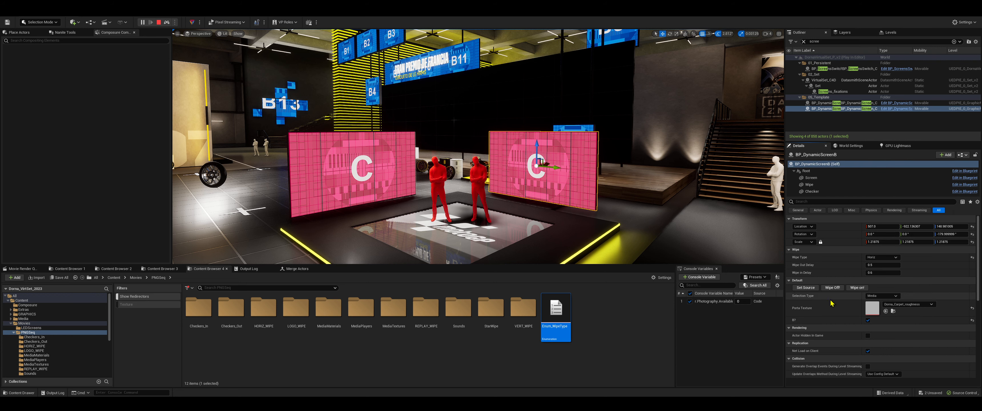
{"action": "left_click", "coordinate": [806, 288]}
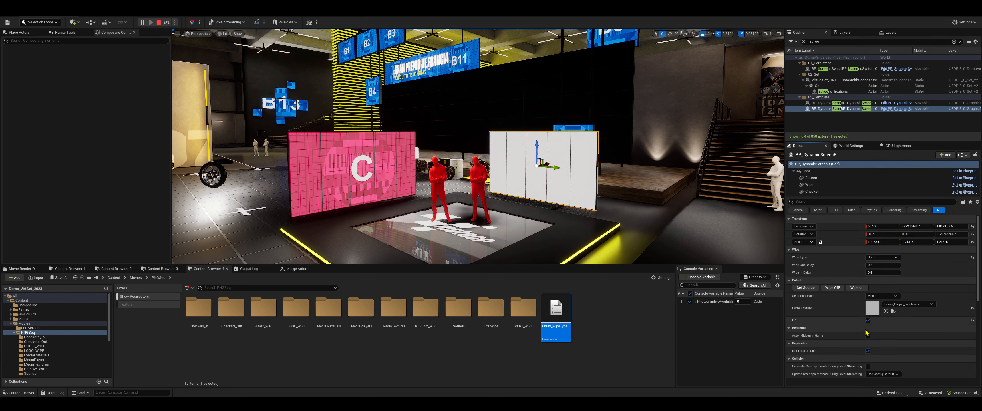
Switch the Porta Texture of BP_DynamicScreenB back to DORNA_TalentScreen_copy and trigger Set Source
{"action": "left_click", "coordinate": [908, 304]}
{"action": "left_click", "coordinate": [923, 284]}
{"action": "left_click", "coordinate": [816, 289]}
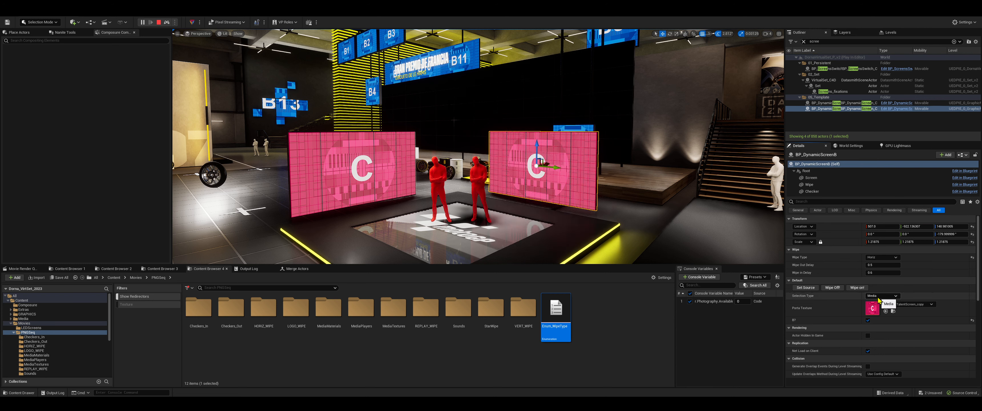
Set the Selection Type of BP_DynamicScreenB to Live and trigger Set Source
{"action": "left_click", "coordinate": [871, 306]}
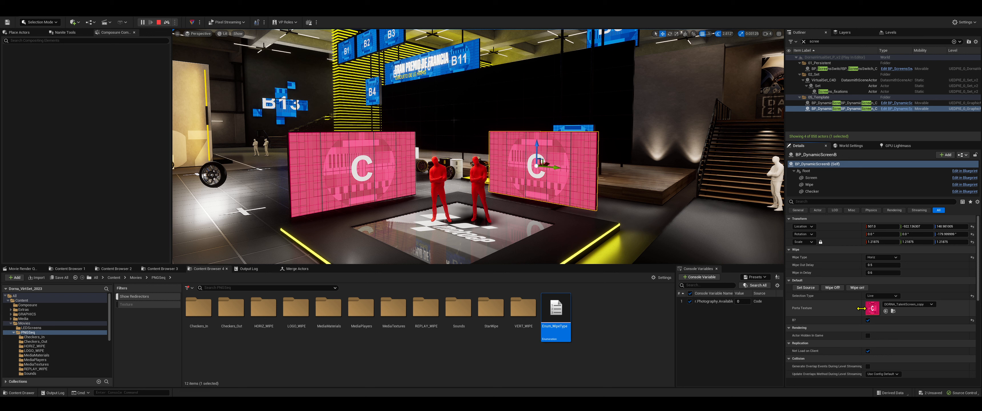
{"action": "left_click", "coordinate": [810, 288]}
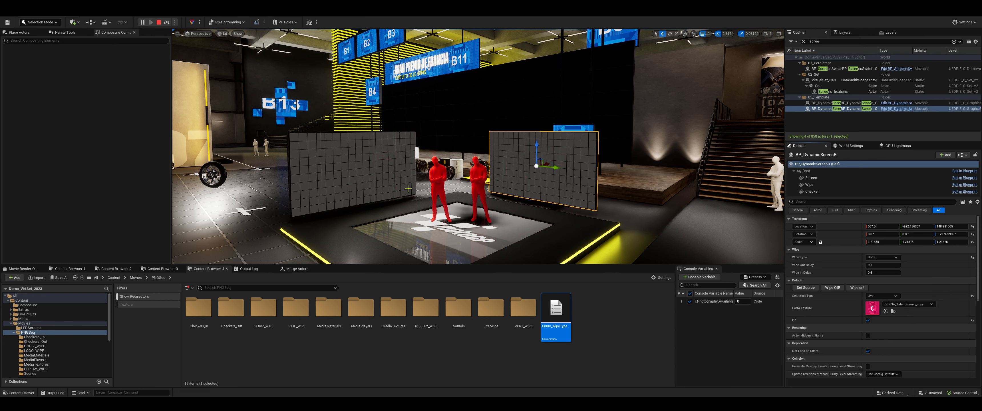
Set the Selection Type of BP_DynamicScreenB back to Media and trigger Set Source
{"action": "left_click", "coordinate": [882, 296]}
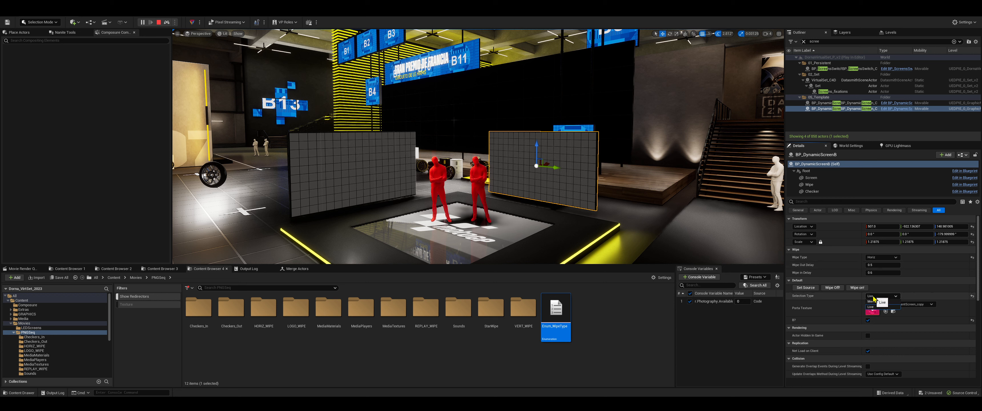
{"action": "left_click", "coordinate": [877, 306]}
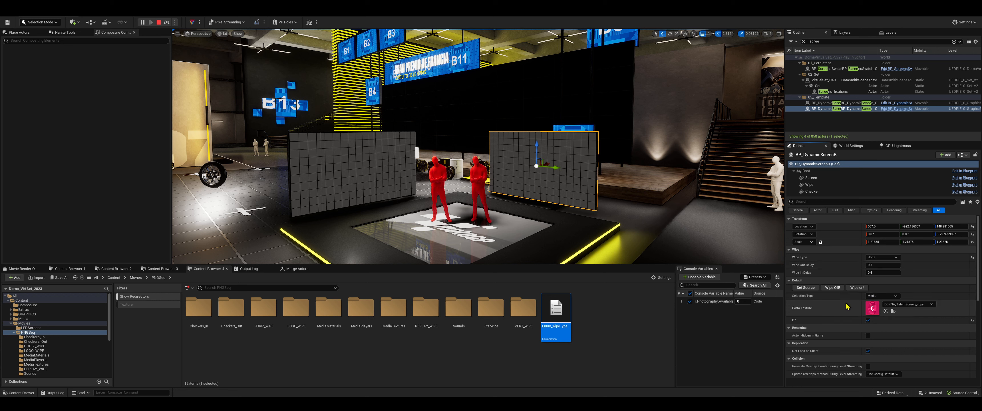
{"action": "left_click", "coordinate": [814, 289]}
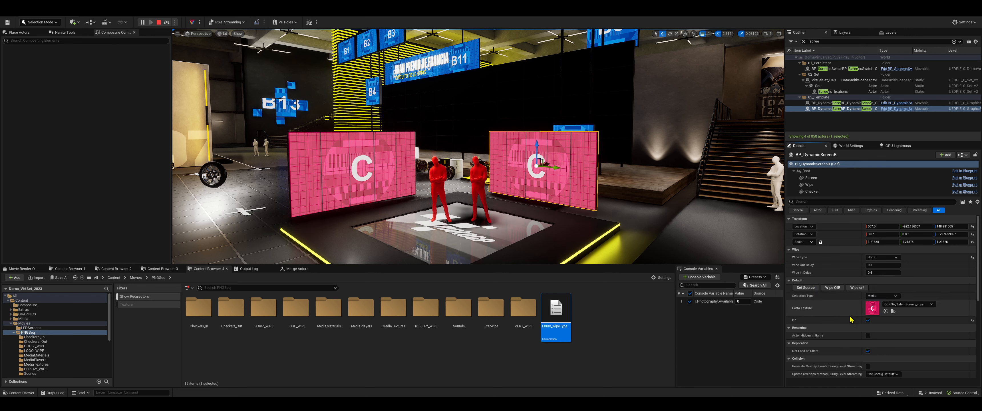
Return to BP_DynamicScreen's Event Graph and locate the SetSource event and its source switch in the Update source section
{"action": "left_click", "coordinate": [98, 16]}
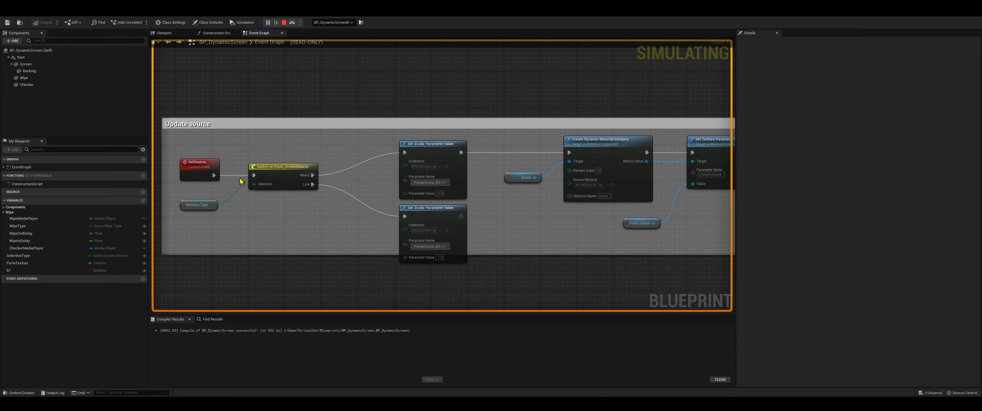
{"action": "scroll", "coordinate": [410, 248], "scroll_direction": "down", "scroll_amount": 6}
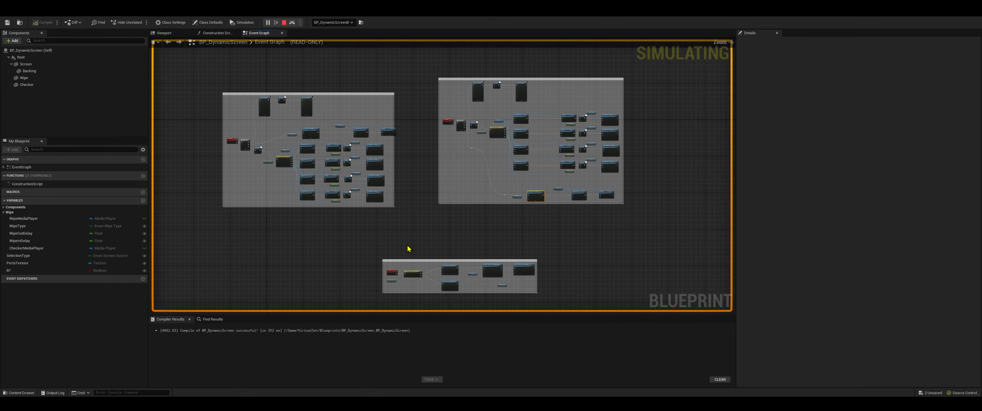
{"action": "scroll", "coordinate": [410, 248], "scroll_direction": "up", "scroll_amount": 4}
{"action": "scroll", "coordinate": [442, 249], "scroll_direction": "down", "scroll_amount": 5}
{"action": "right_click_drag", "start_coordinate": [442, 249], "coordinate": [432, 169]}
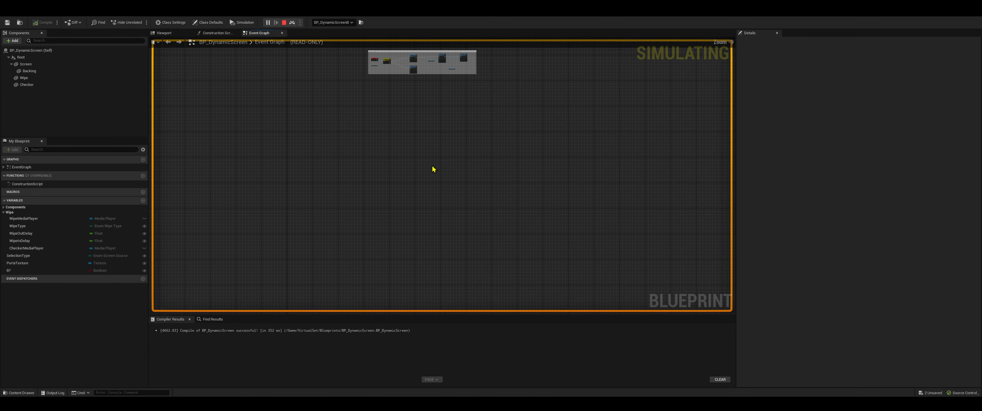
{"action": "scroll", "coordinate": [374, 60], "scroll_direction": "up", "scroll_amount": 5}
{"action": "scroll", "coordinate": [407, 82], "scroll_direction": "up", "scroll_amount": 4}
{"action": "scroll", "coordinate": [407, 82], "scroll_direction": "down", "scroll_amount": 4}
{"action": "right_click_drag", "start_coordinate": [407, 83], "coordinate": [416, 190]}
{"action": "scroll", "coordinate": [415, 191], "scroll_direction": "up", "scroll_amount": 4}
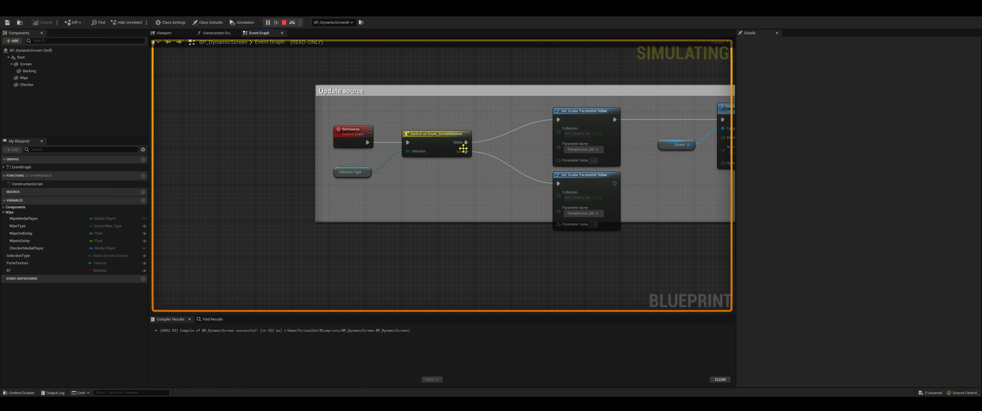
Examine the Set Scalar Parameter Value nodes and the dynamic material and texture parameter nodes that follow the source switch
{"action": "right_click_drag", "start_coordinate": [528, 204], "coordinate": [324, 216]}
{"action": "left_click", "coordinate": [382, 162]}
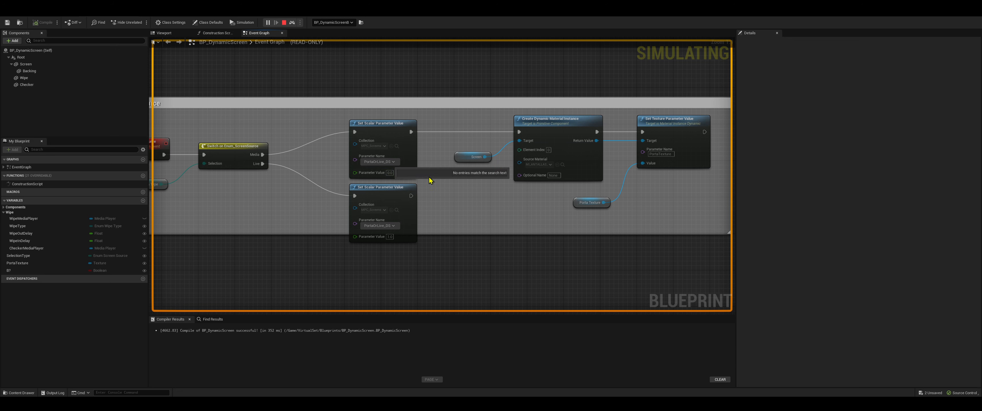
{"action": "right_click_drag", "start_coordinate": [388, 178], "coordinate": [386, 209]}
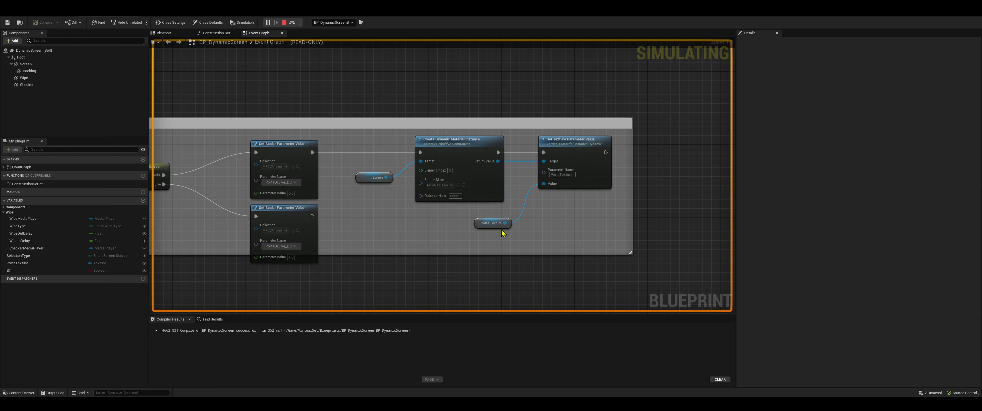
{"action": "right_click_drag", "start_coordinate": [411, 228], "coordinate": [590, 214]}
{"action": "right_click_drag", "start_coordinate": [507, 220], "coordinate": [479, 193]}
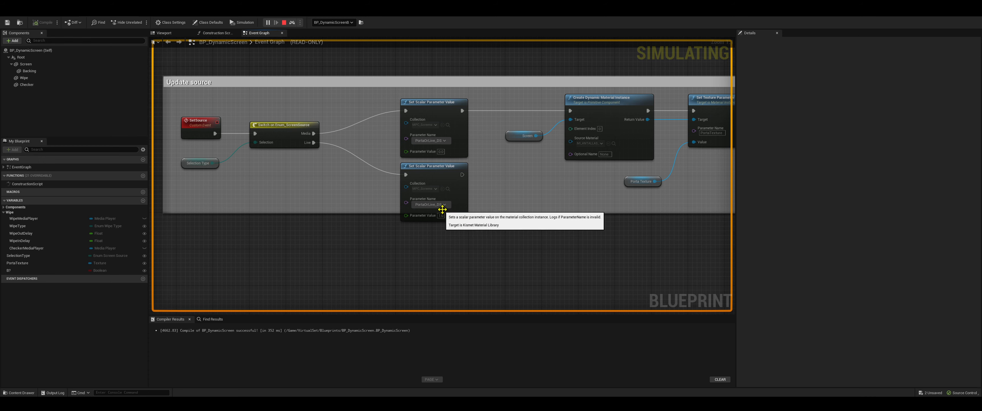
Open the material parameter collection used by the Live branch, check its scalar parameters, and return to the BP_DynamicScreen blueprint
{"action": "left_click", "coordinate": [449, 191]}
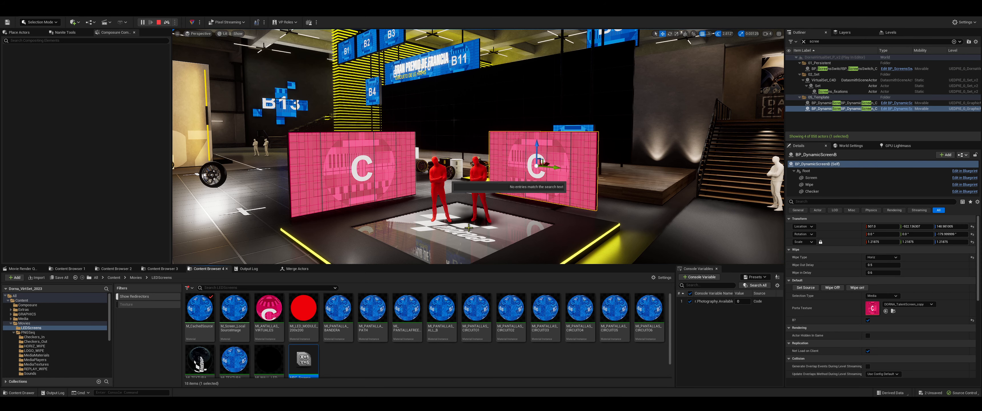
{"action": "double_click", "coordinate": [295, 353]}
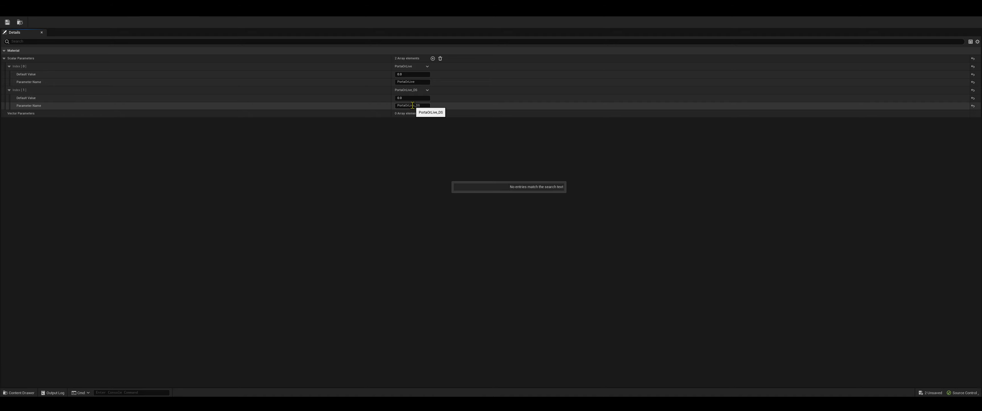
{"action": "left_click", "coordinate": [59, 11]}
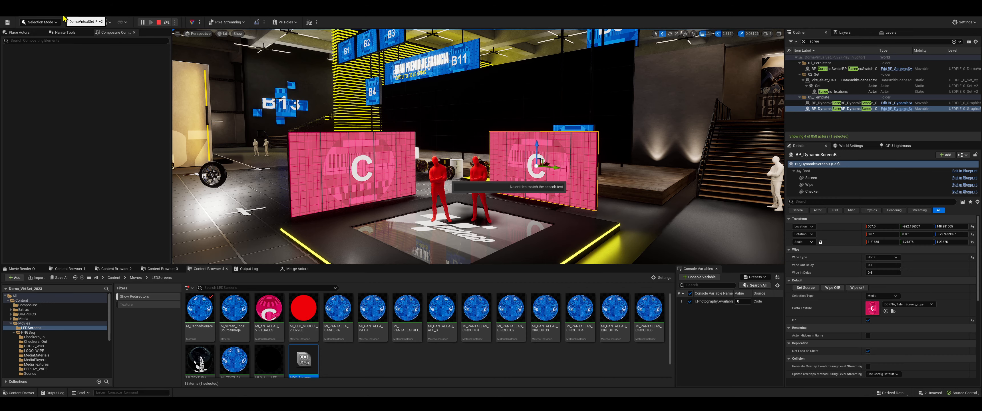
{"action": "left_click", "coordinate": [113, 14]}
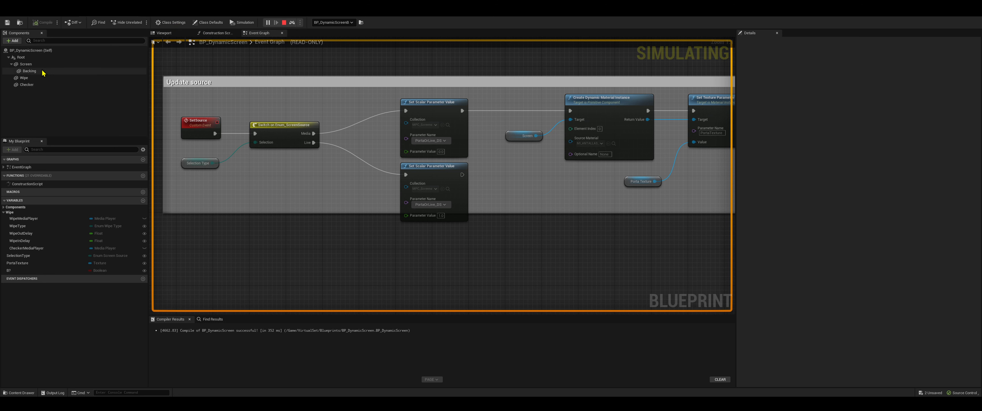
Select the Screen component of BP_DynamicScreen to show its material, and stop the simulation
{"action": "left_click", "coordinate": [28, 65]}
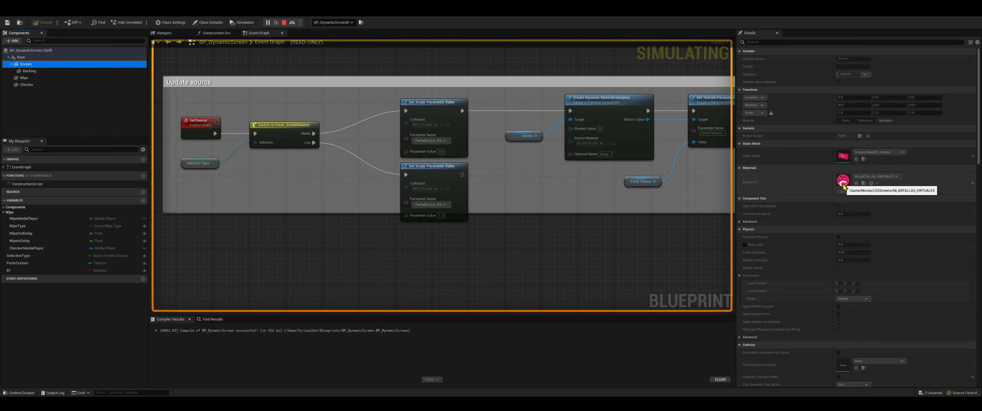
{"action": "left_click", "coordinate": [879, 191]}
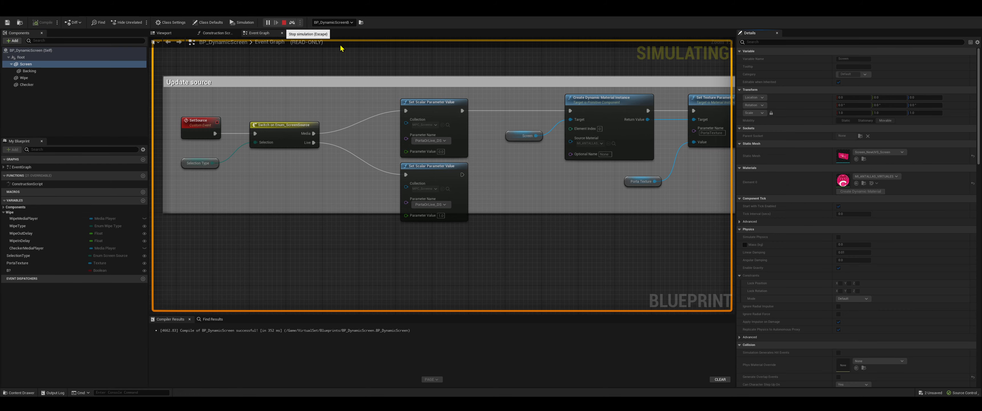
{"action": "left_click", "coordinate": [284, 22]}
Open the material instance assigned to the Screen component and the LIVE3_Tex texture used as its live input
{"action": "double_click", "coordinate": [845, 185]}
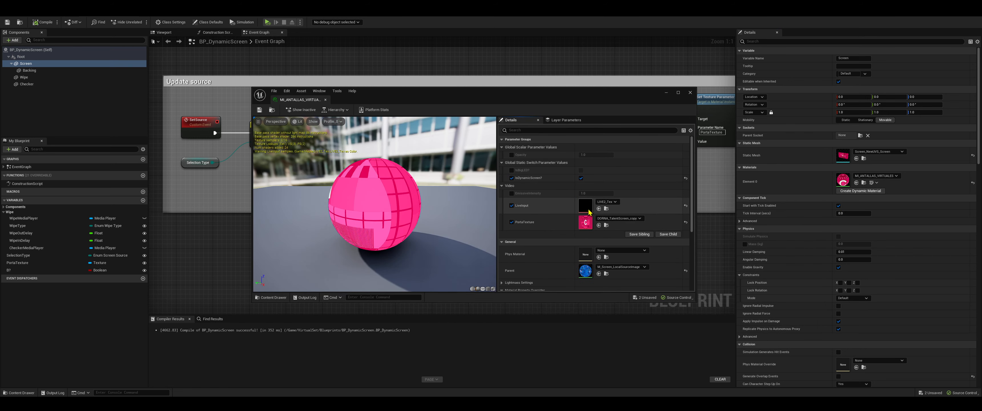
{"action": "double_click", "coordinate": [588, 211]}
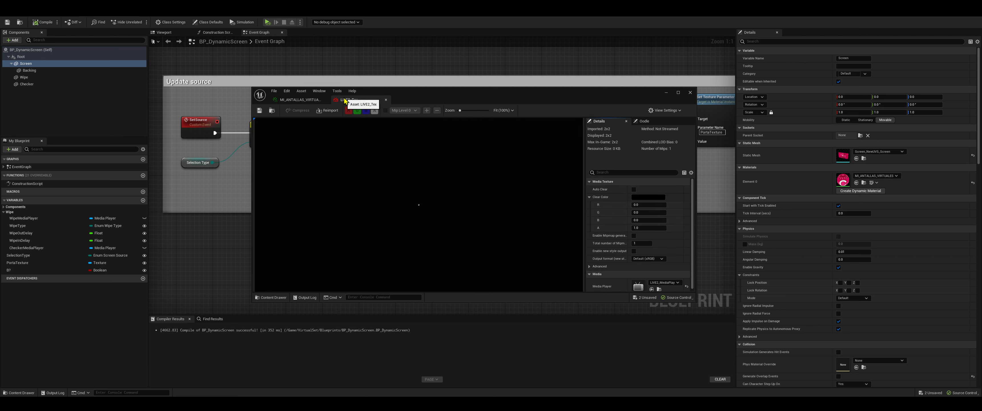
Close the LIVE3_Tex texture and move the material instance window below the Update source nodes, keeping its texture parameters visible
{"action": "left_click", "coordinate": [386, 99]}
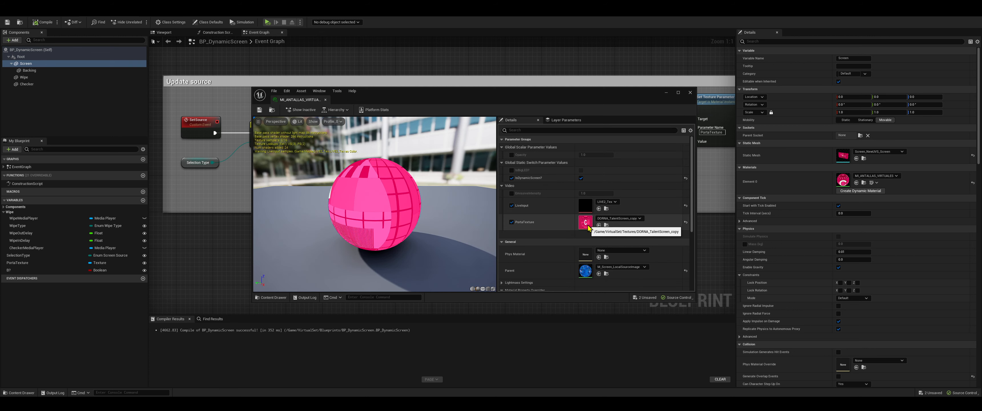
{"action": "left_click_drag", "start_coordinate": [393, 98], "coordinate": [403, 231]}
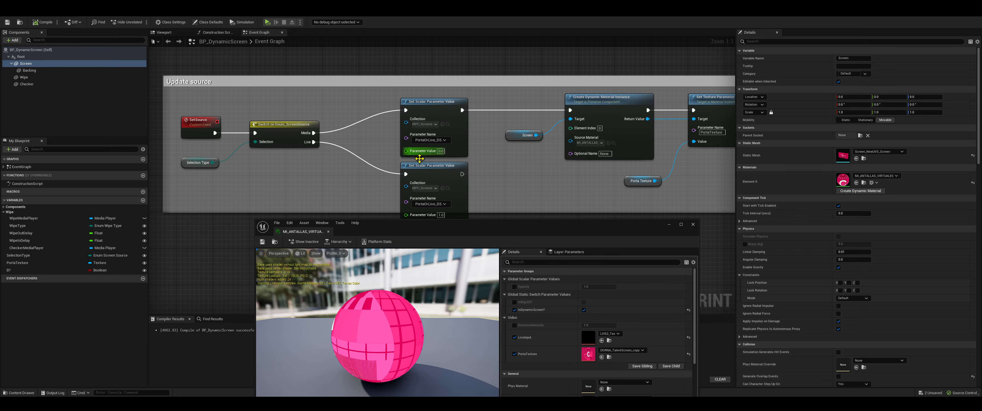
{"action": "left_click_drag", "start_coordinate": [482, 232], "coordinate": [479, 218]}
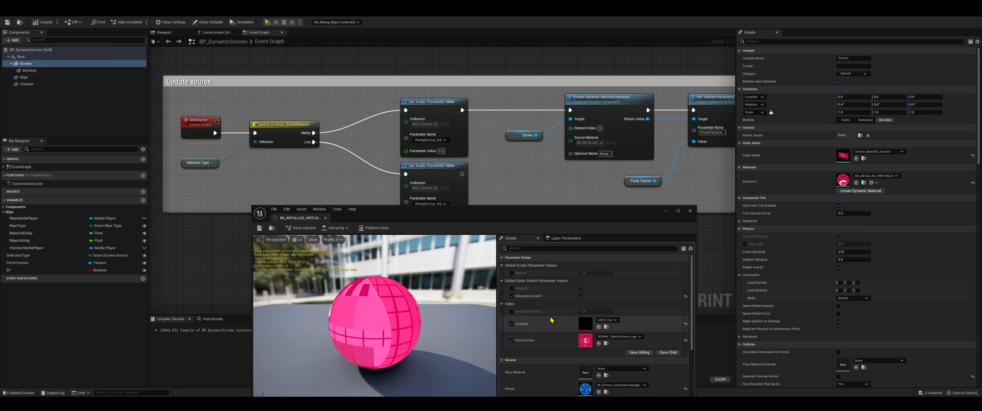
Open the parent material M_Screen_LocalSourceImage and examine its PortaOrLive_DS collection parameter and the LiveInput and PortaTexture texture nodes
{"action": "double_click", "coordinate": [586, 389]}
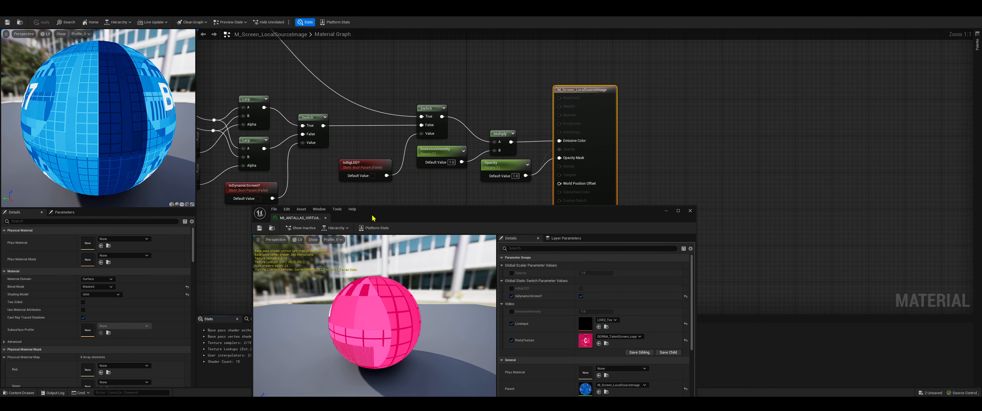
{"action": "left_click_drag", "start_coordinate": [372, 219], "coordinate": [457, 269]}
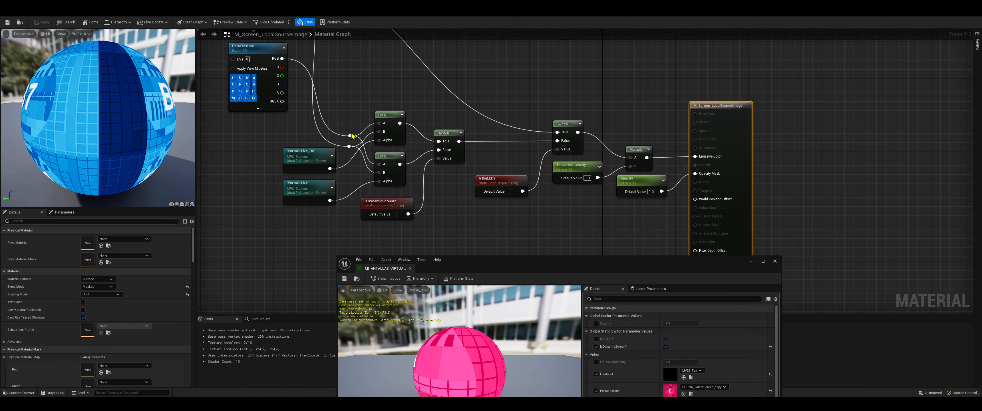
{"action": "left_click", "coordinate": [326, 157]}
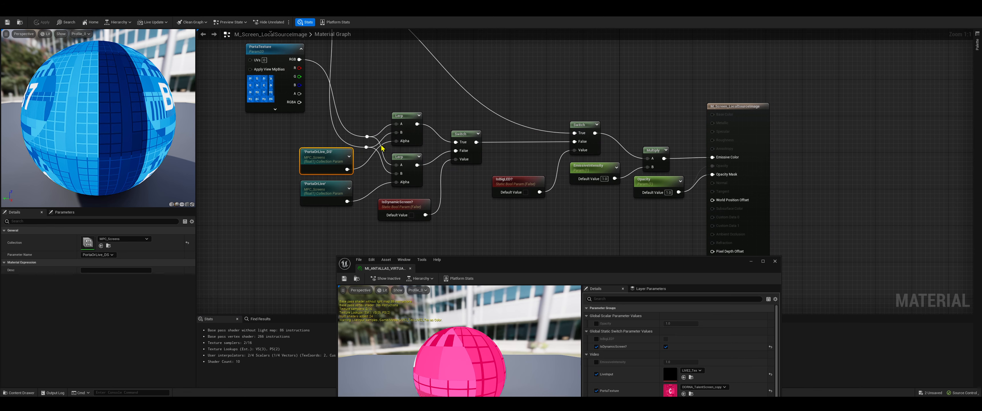
{"action": "right_click_drag", "start_coordinate": [403, 130], "coordinate": [404, 212]}
{"action": "left_click", "coordinate": [277, 94]}
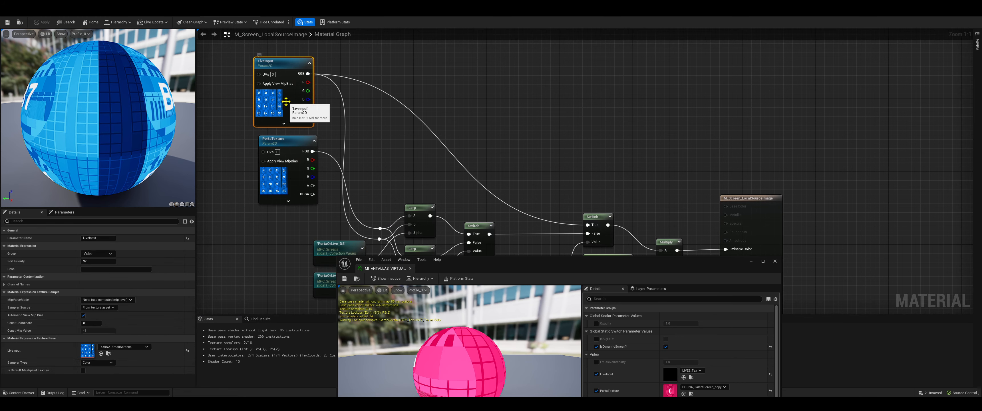
{"action": "left_click", "coordinate": [291, 146]}
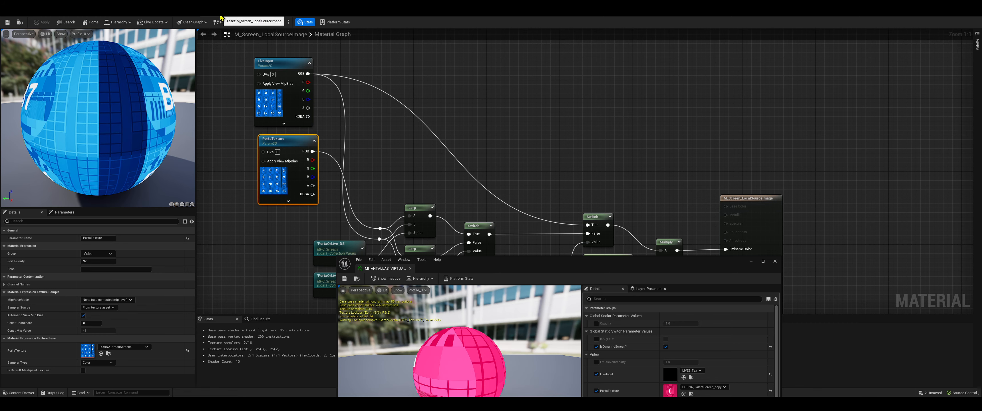
Return to the Update source section of the BP_DynamicScreen event graph and close the material instance
{"action": "left_click", "coordinate": [190, 13]}
{"action": "left_click", "coordinate": [147, 13]}
{"action": "right_click_drag", "start_coordinate": [556, 203], "coordinate": [451, 202]}
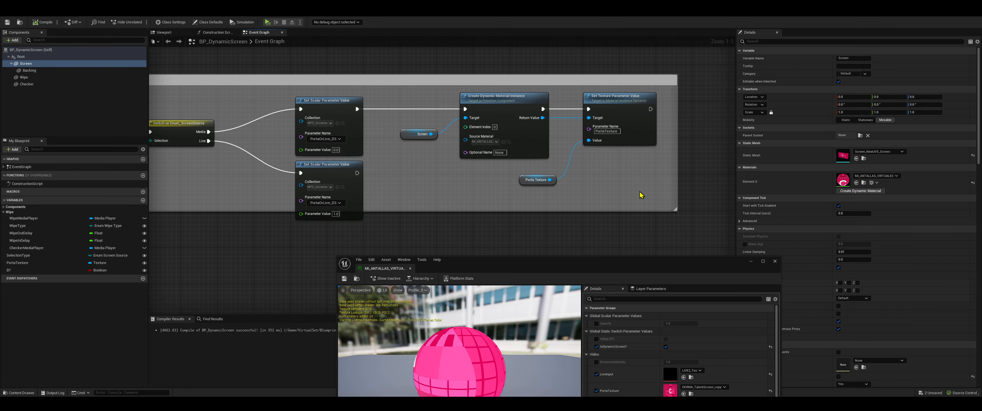
{"action": "right_click_drag", "start_coordinate": [387, 222], "coordinate": [464, 228]}
{"action": "middle_click", "coordinate": [389, 270]}
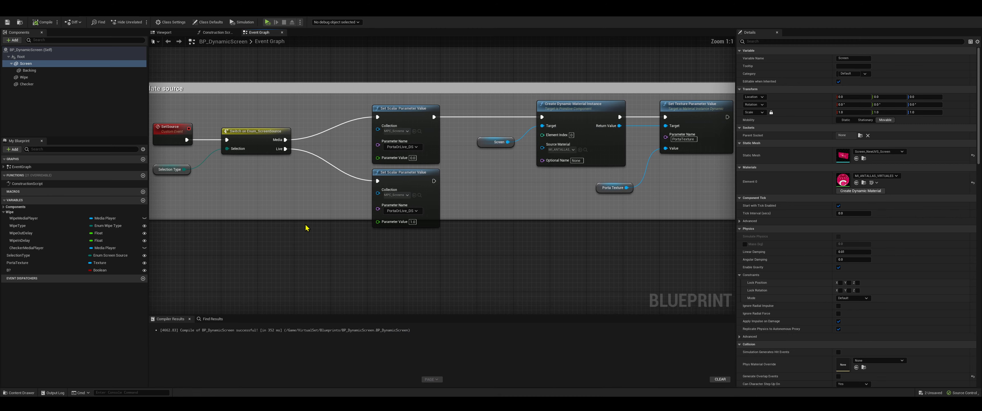